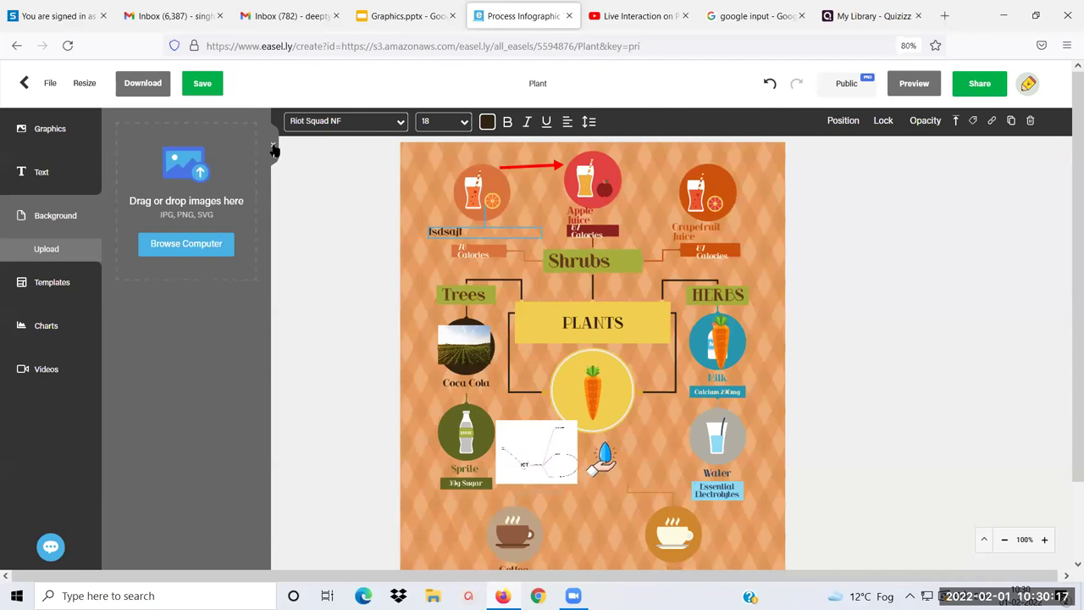
Browse the available infographic templates and the list of template categories.
left_click(61, 272)
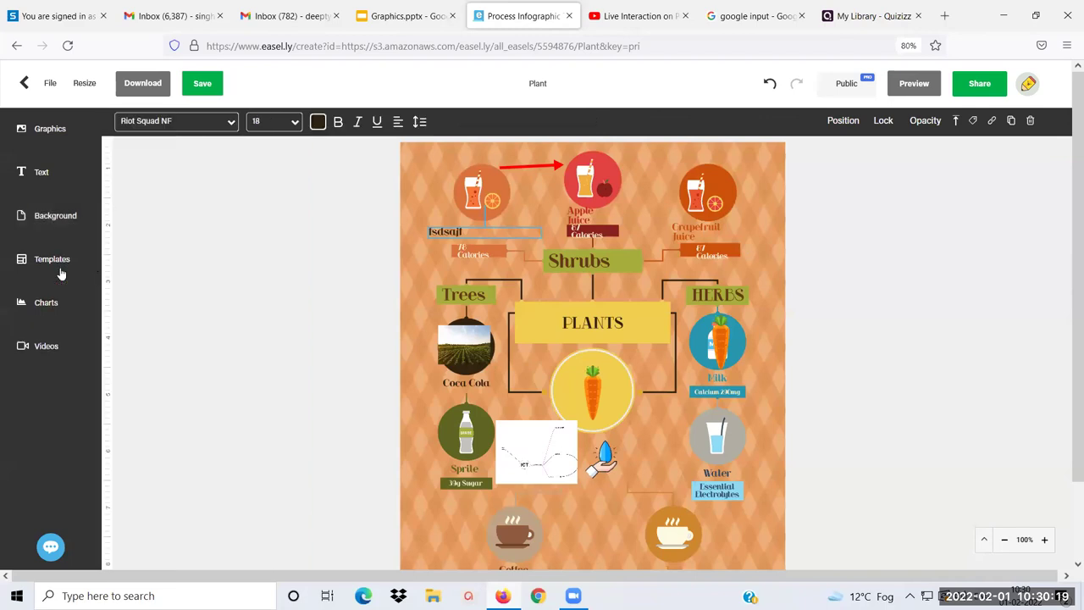
left_click(61, 269)
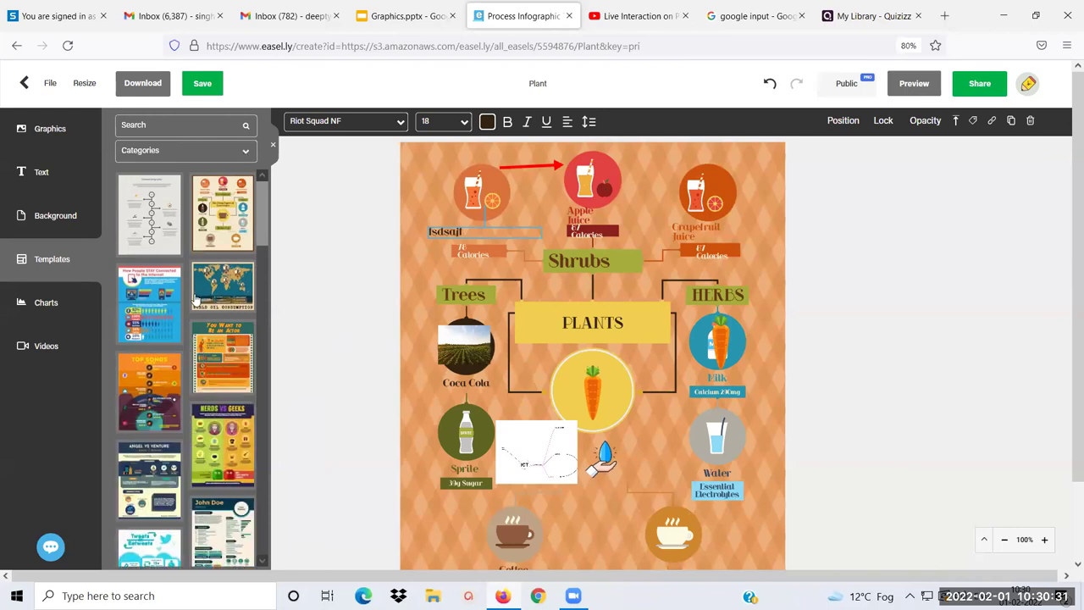
left_click(327, 279)
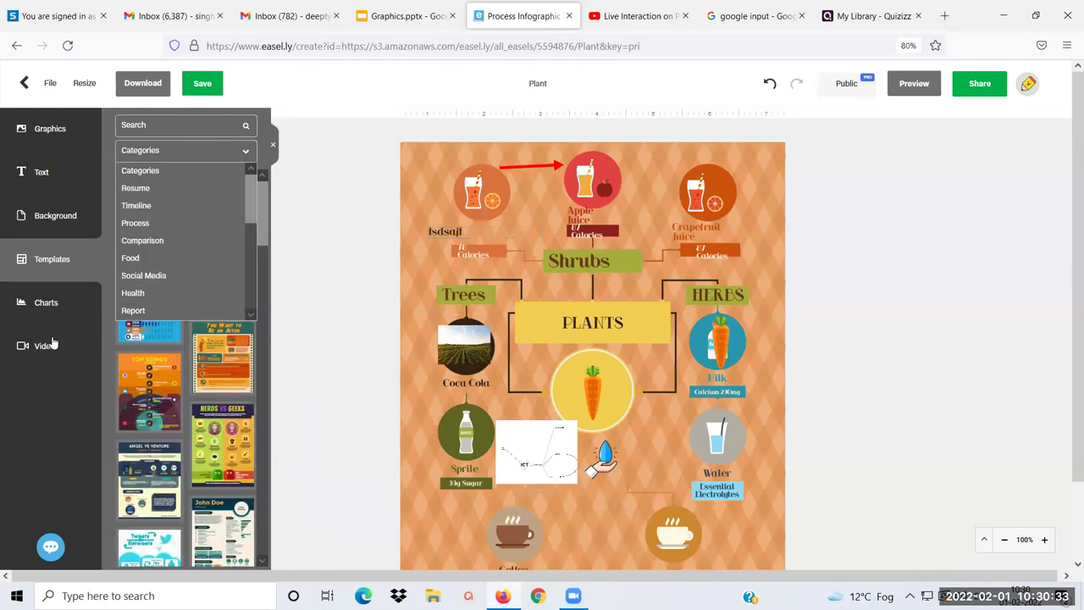
left_click(549, 238)
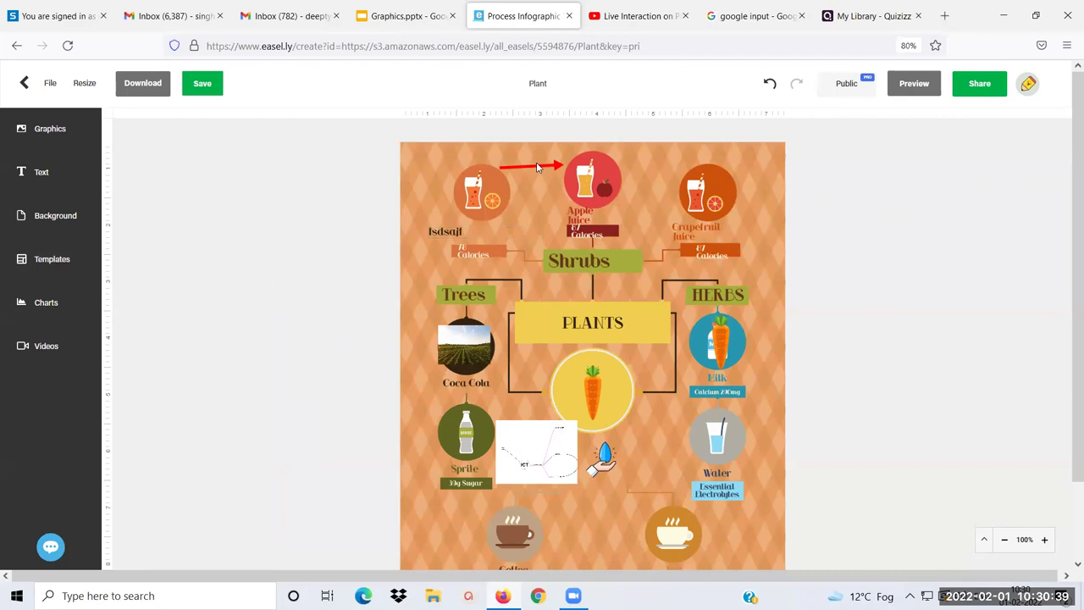
left_click(533, 166)
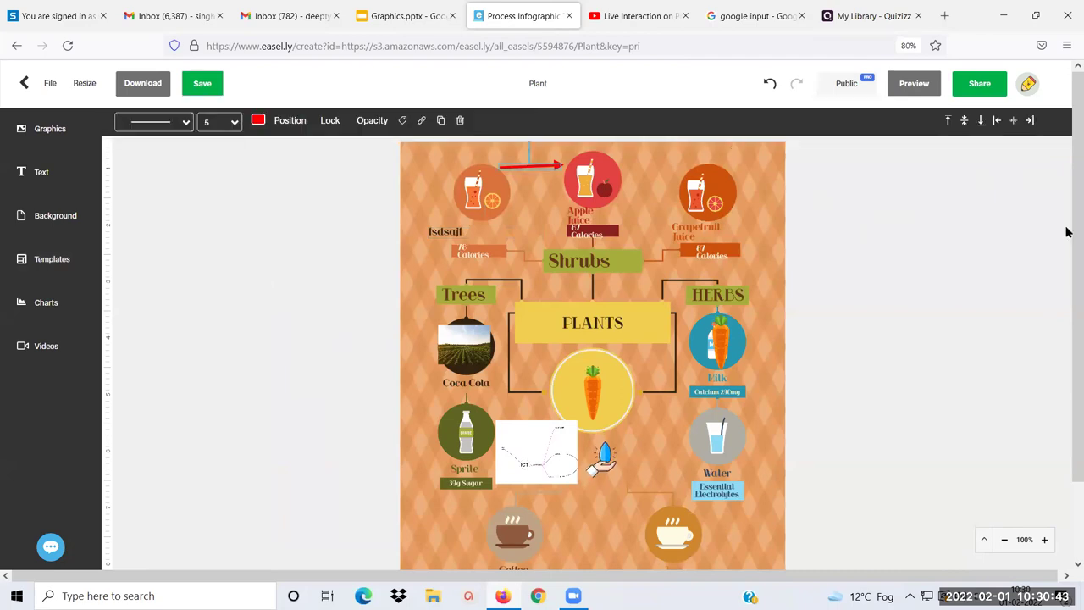
scroll(1065, 378, "down", 2)
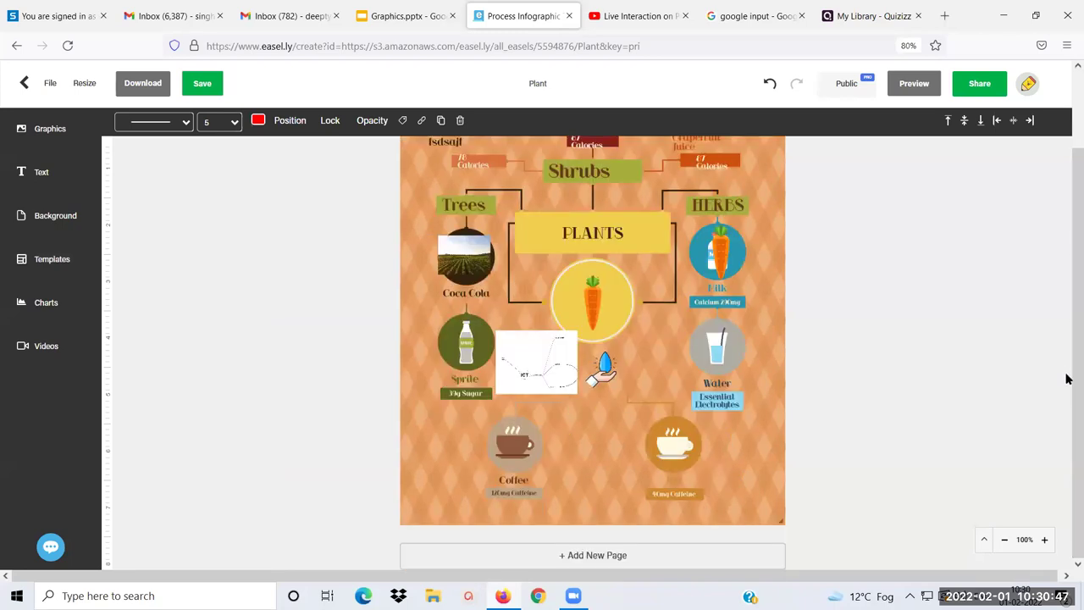
left_click(593, 303)
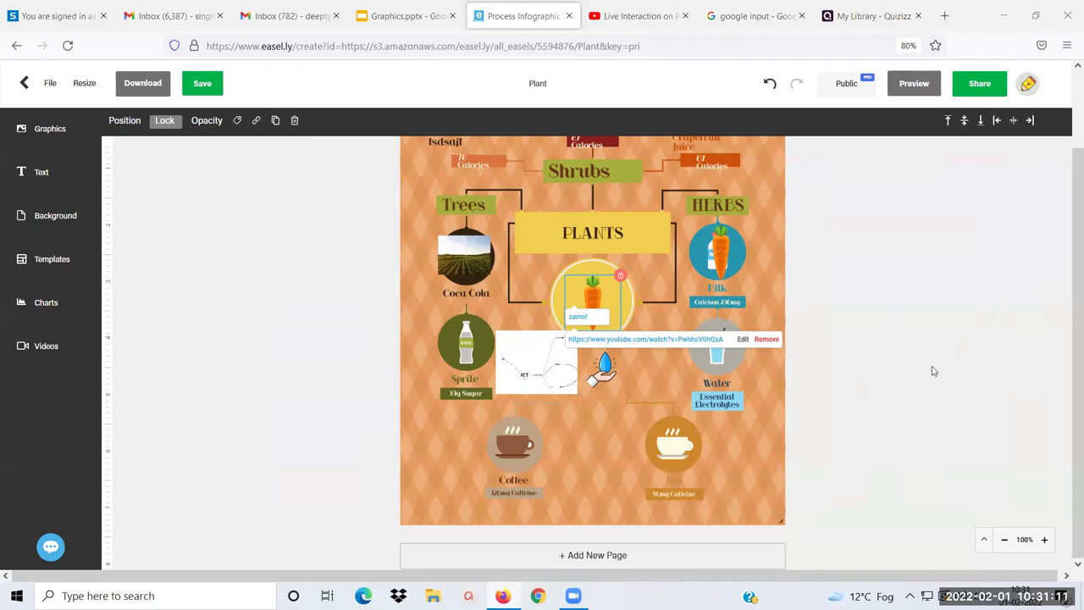
Add a new page below the plants infographic and view both pages.
left_click(629, 555)
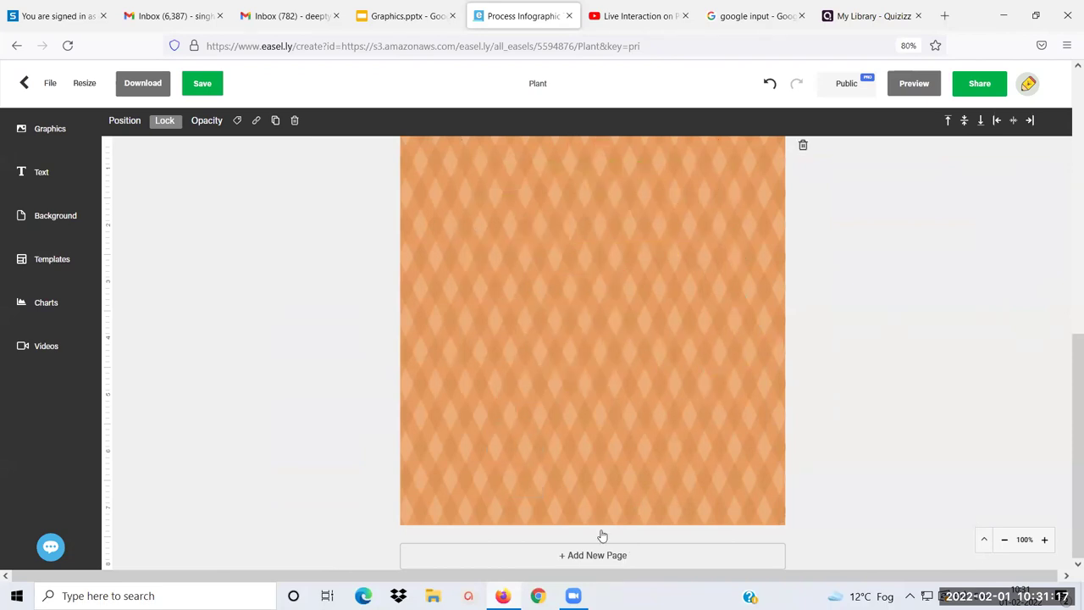
left_click_drag(1070, 388, 1065, 131)
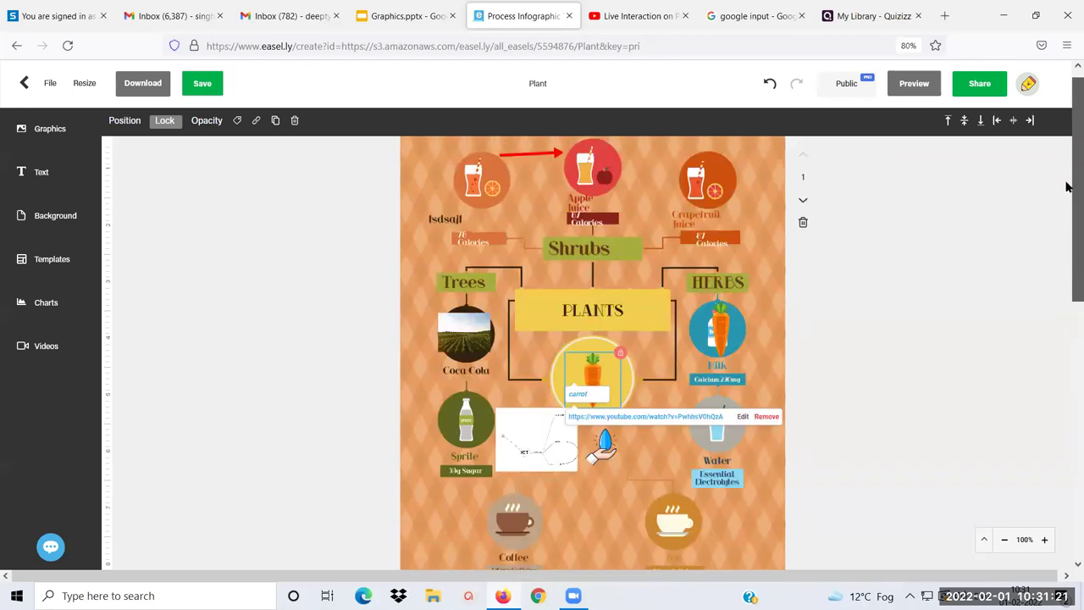
scroll(648, 250, "down", 3)
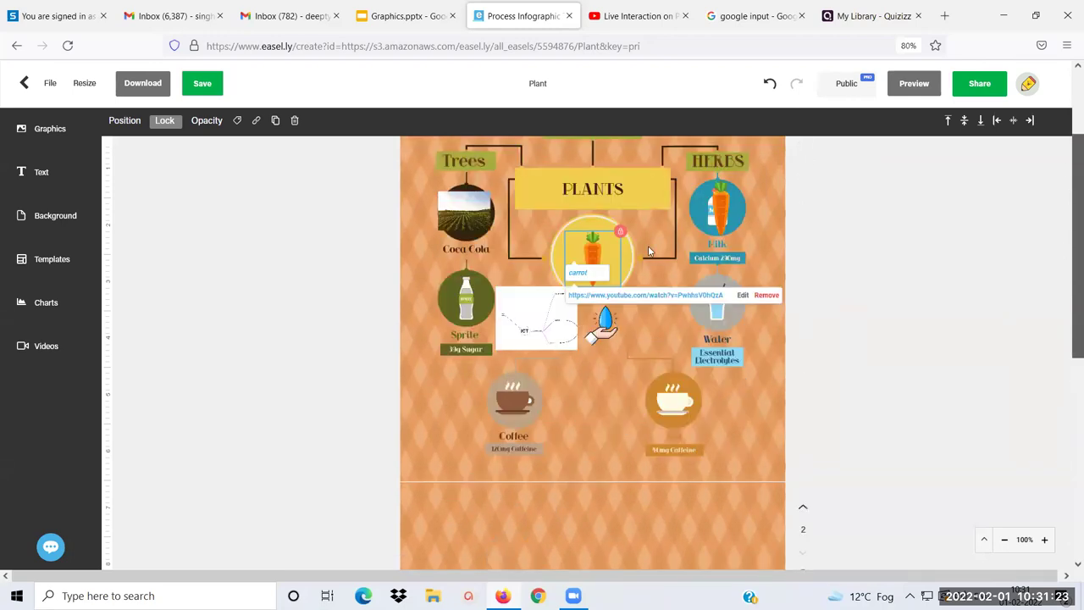
scroll(648, 250, "down", 7)
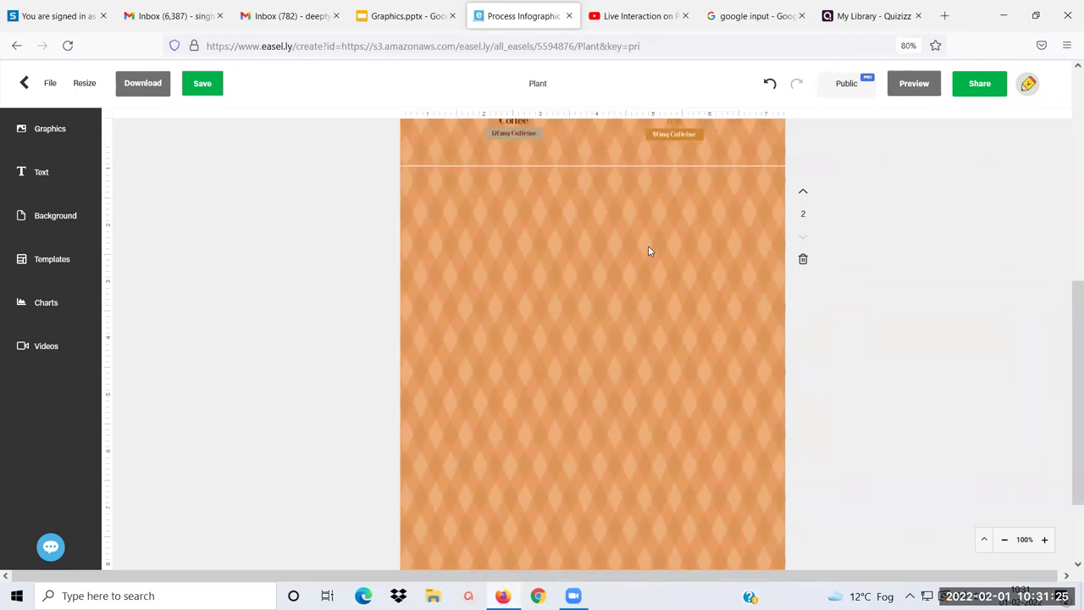
Insert a bar chart in the upper part of page 2 and shift it toward the page's centre.
left_click(47, 304)
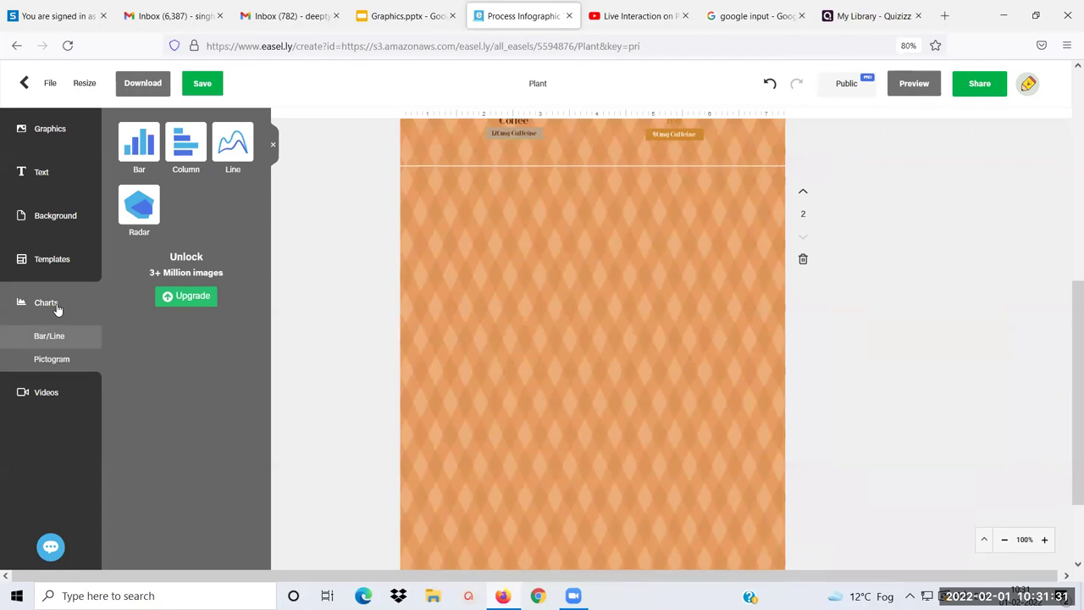
left_click(62, 344)
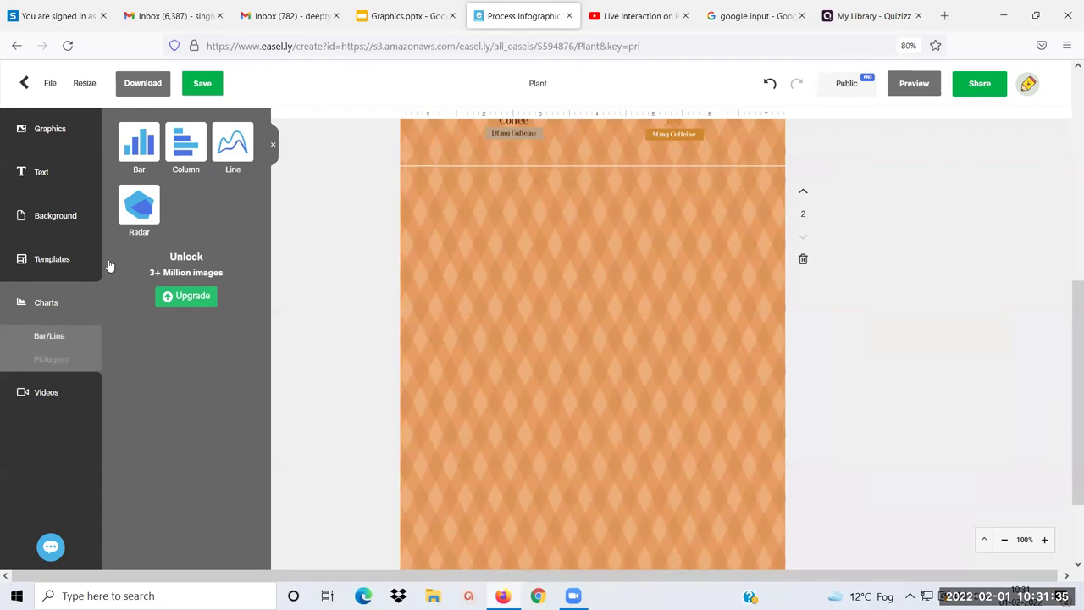
left_click(139, 150)
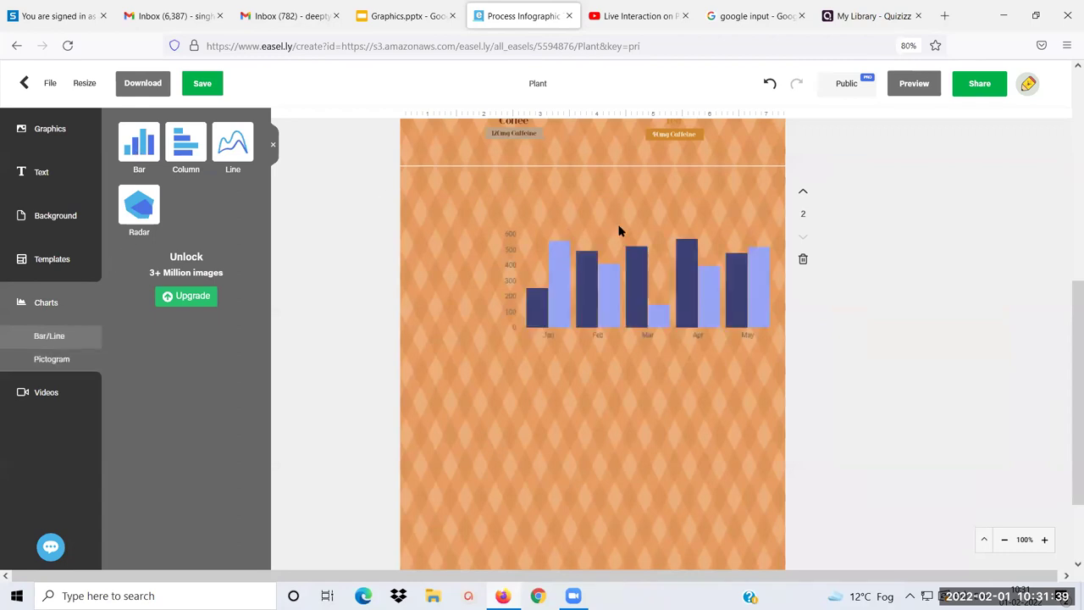
left_click(547, 230)
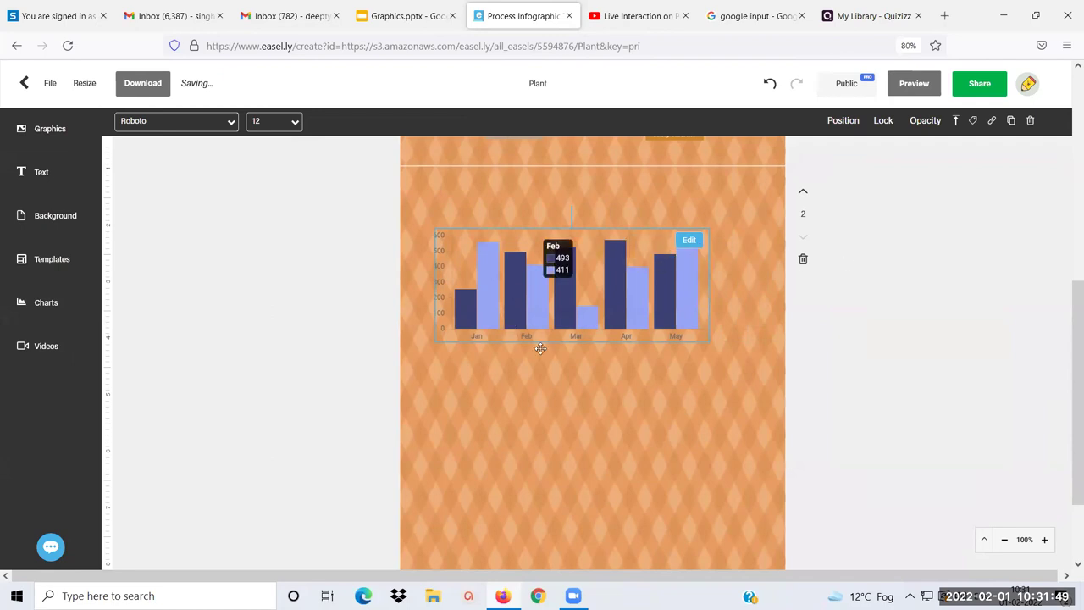
Edit the bar chart's data, setting the Cat row's Jan value to 123.
left_click(690, 241)
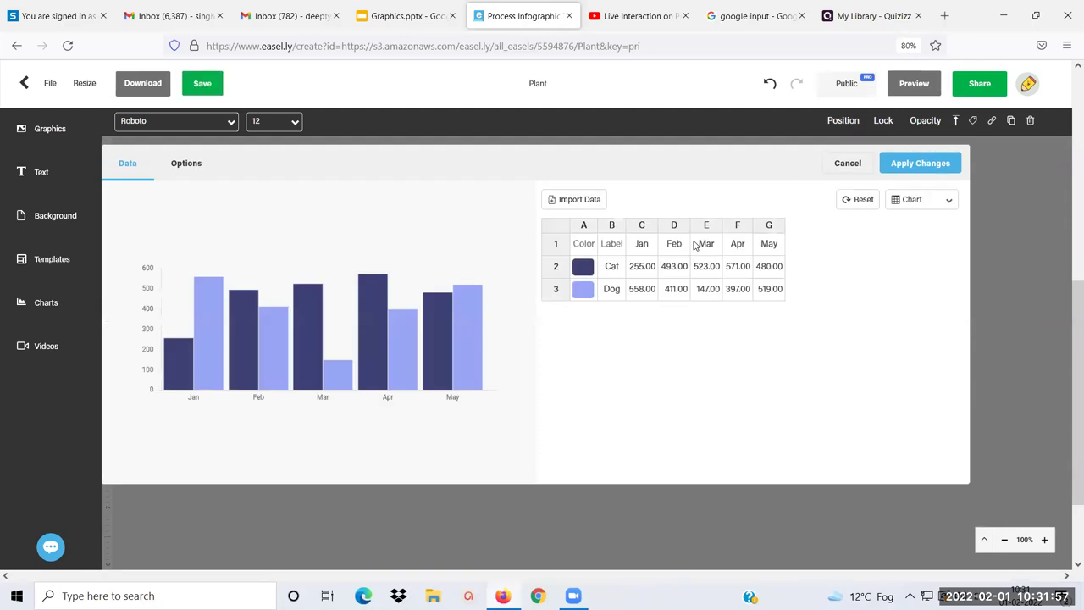
left_click(635, 266)
key("Delete")
type("123")
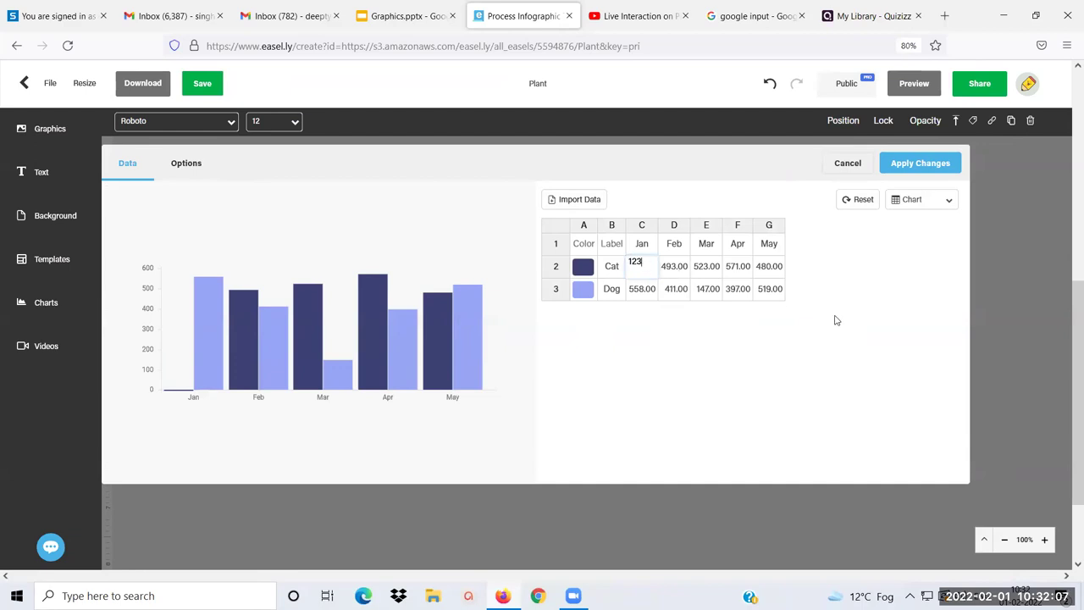
left_click(663, 375)
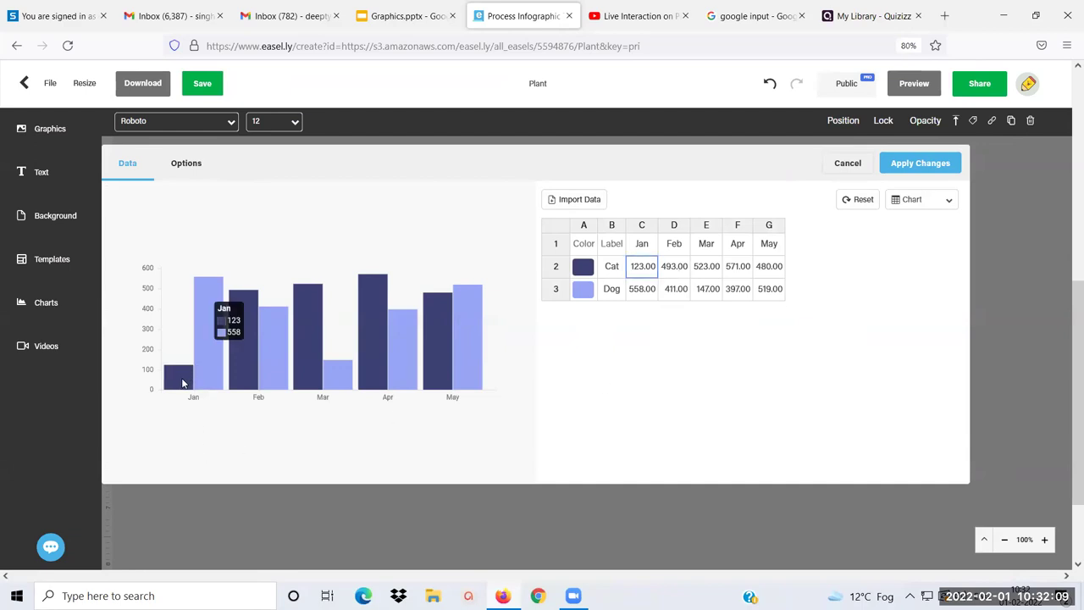
Color the Cat series yellow and apply the changes to the chart without importing a data file.
left_click(586, 276)
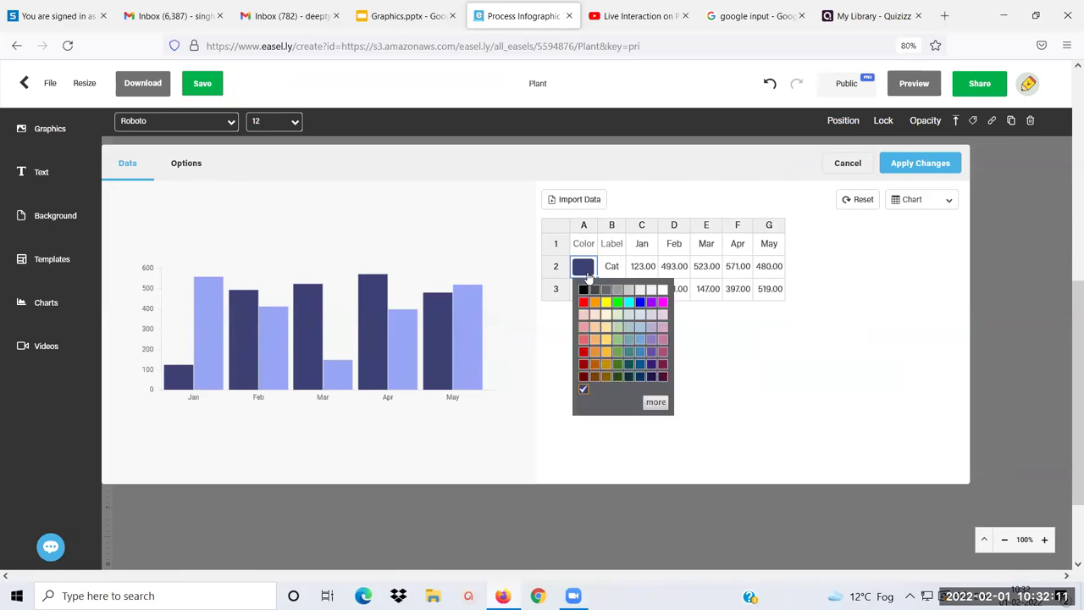
left_click(606, 303)
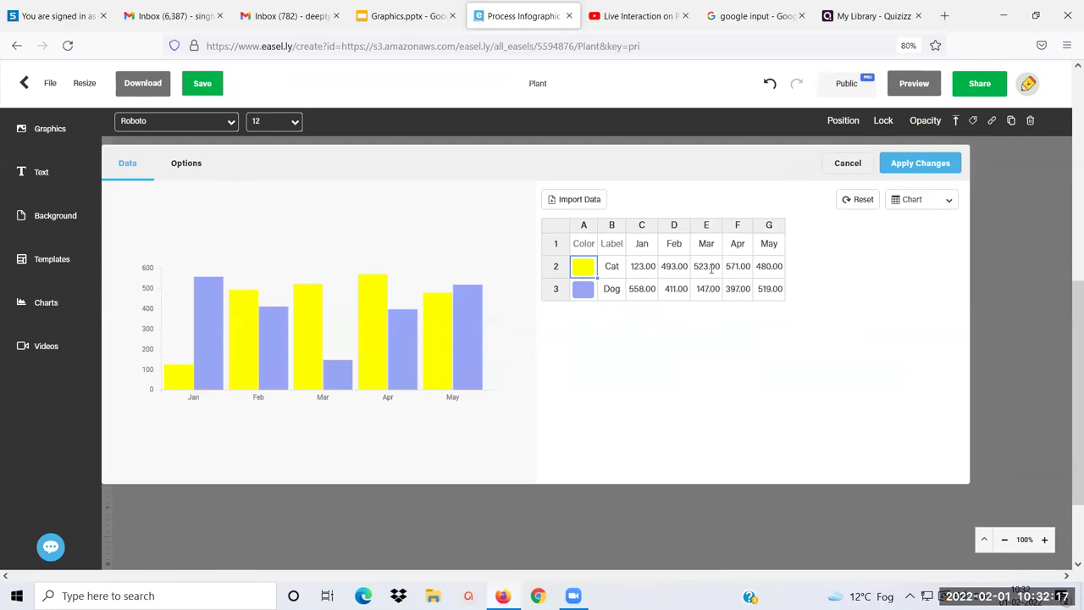
left_click(587, 201)
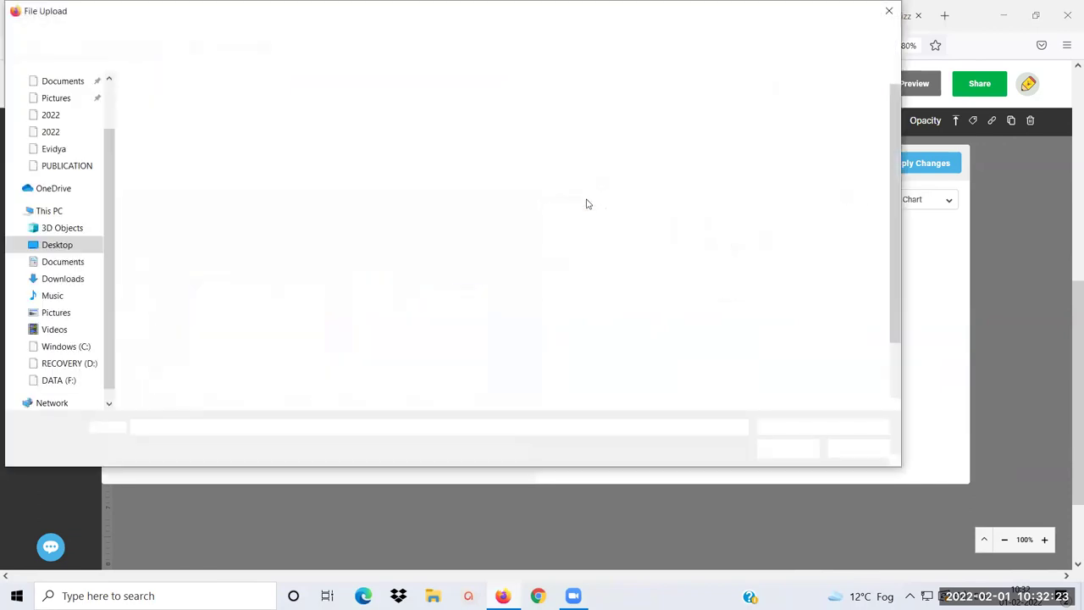
left_click(888, 10)
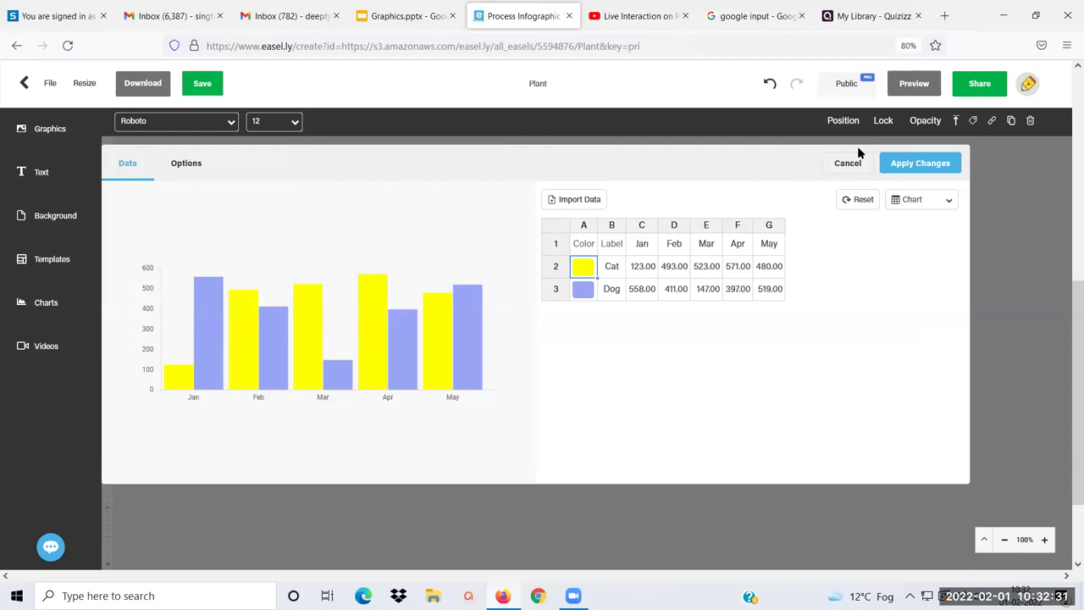
left_click(909, 161)
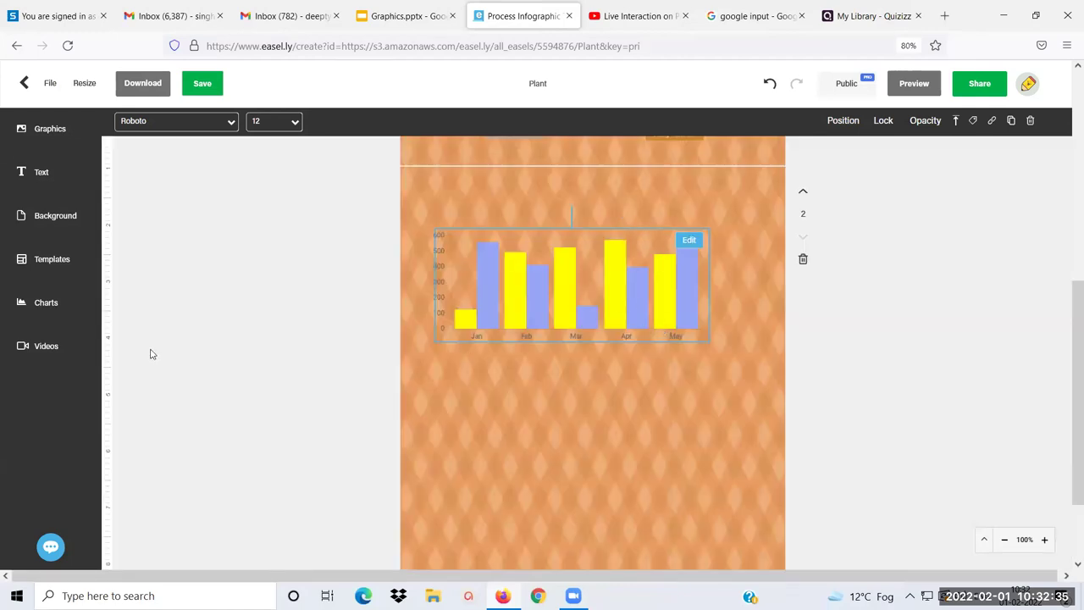
Add a Many Icons pictogram using the tulip icon from the Flower category and place it below the bar chart.
left_click(57, 311)
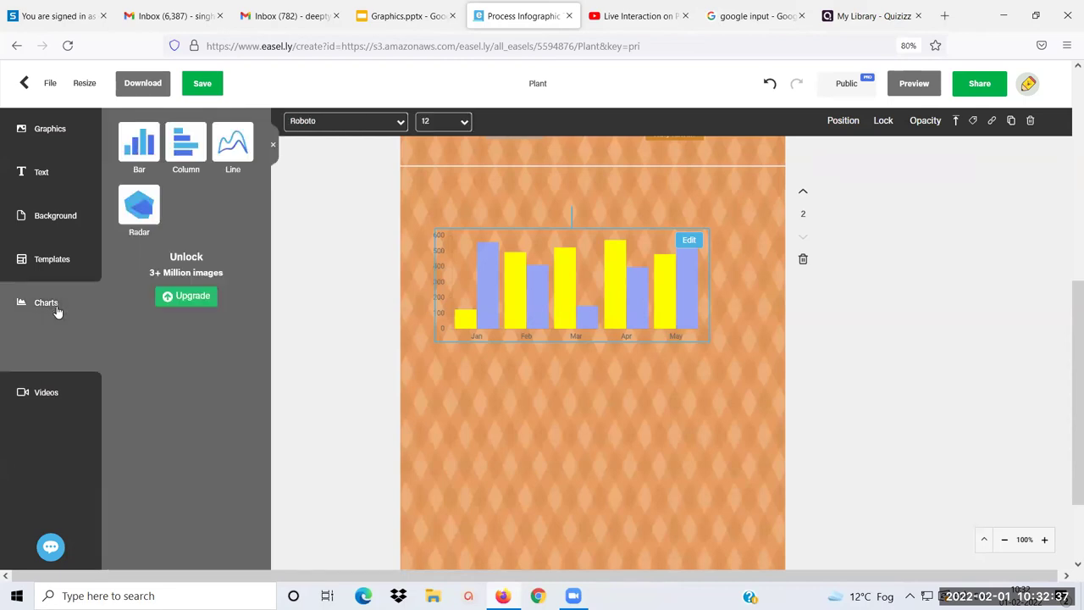
left_click(55, 360)
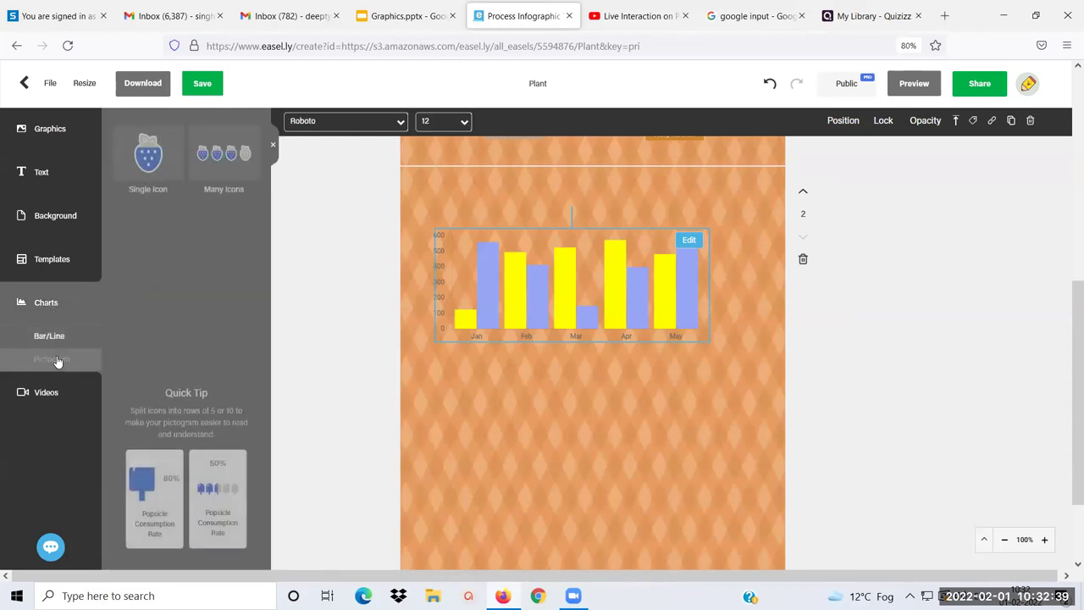
left_click(241, 166)
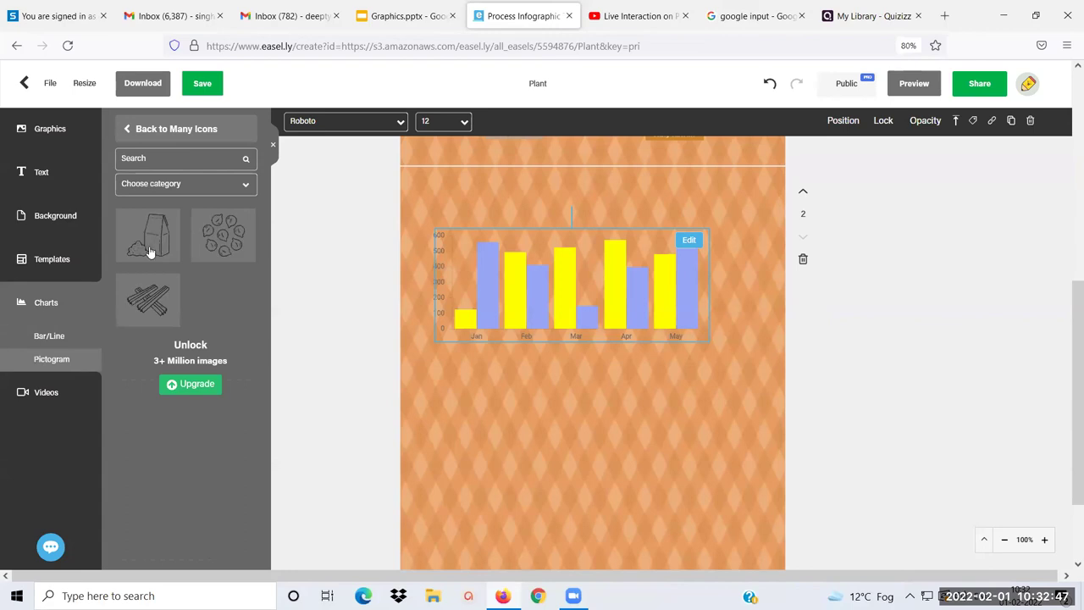
left_click(243, 187)
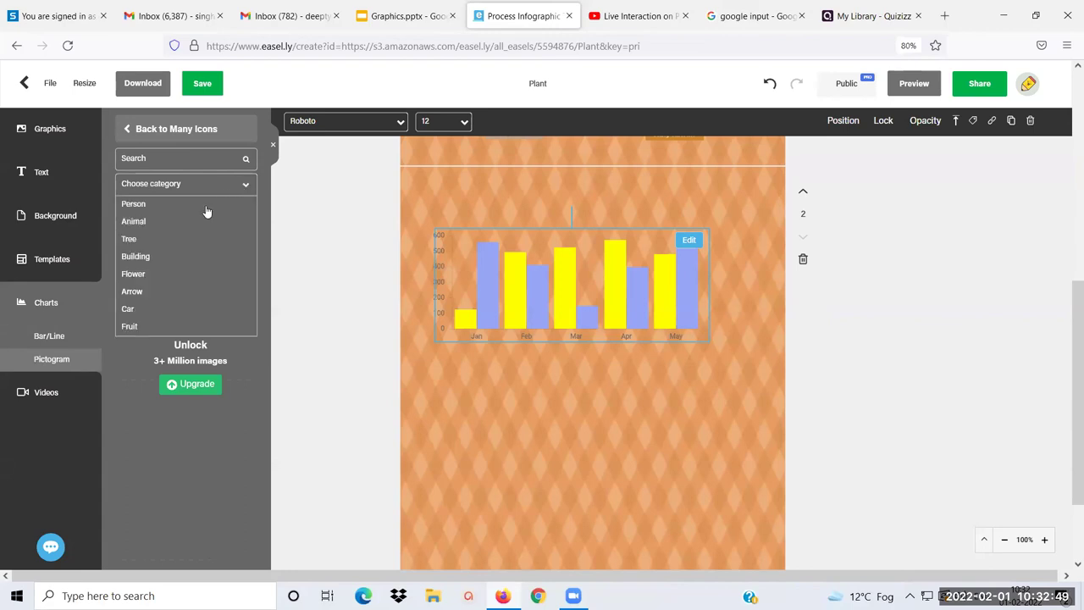
left_click(133, 274)
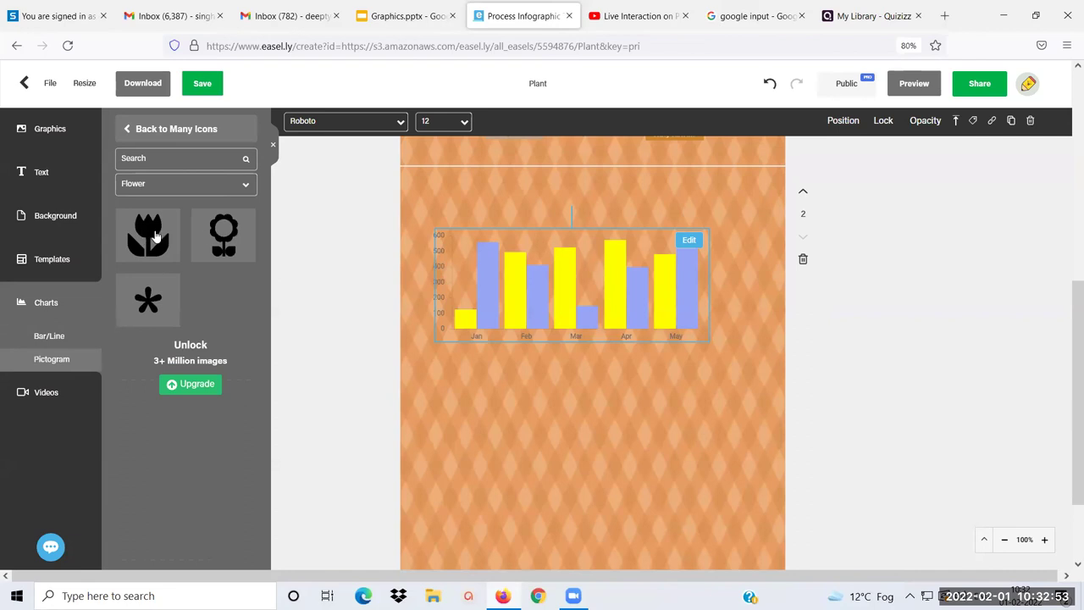
left_click(145, 236)
left_click_drag(649, 255, 609, 393)
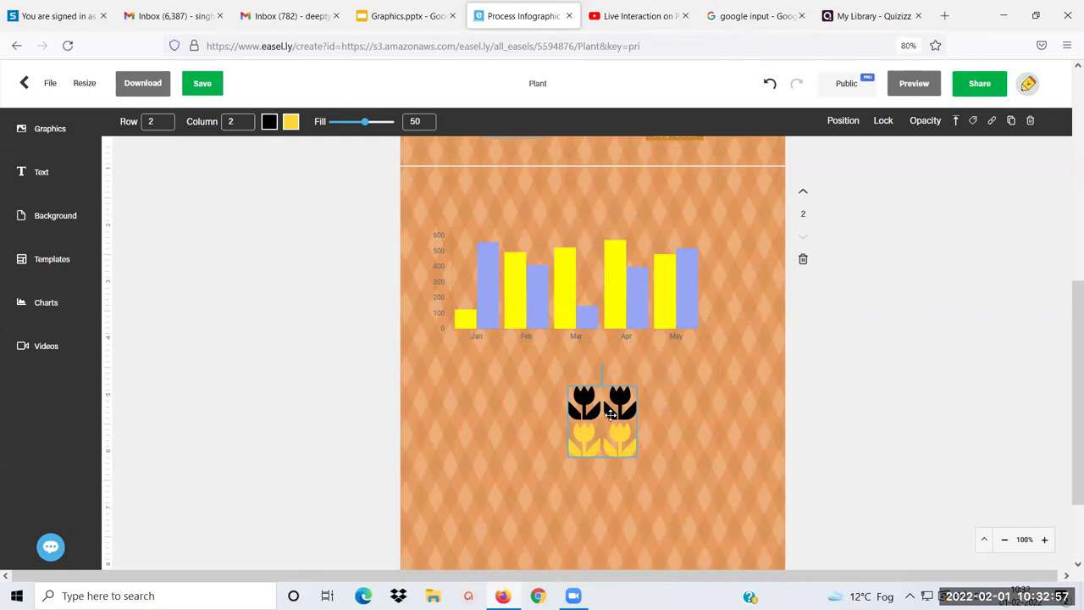
Set the tulip pictogram to 6 rows and 5 columns.
left_click(160, 122)
type("6")
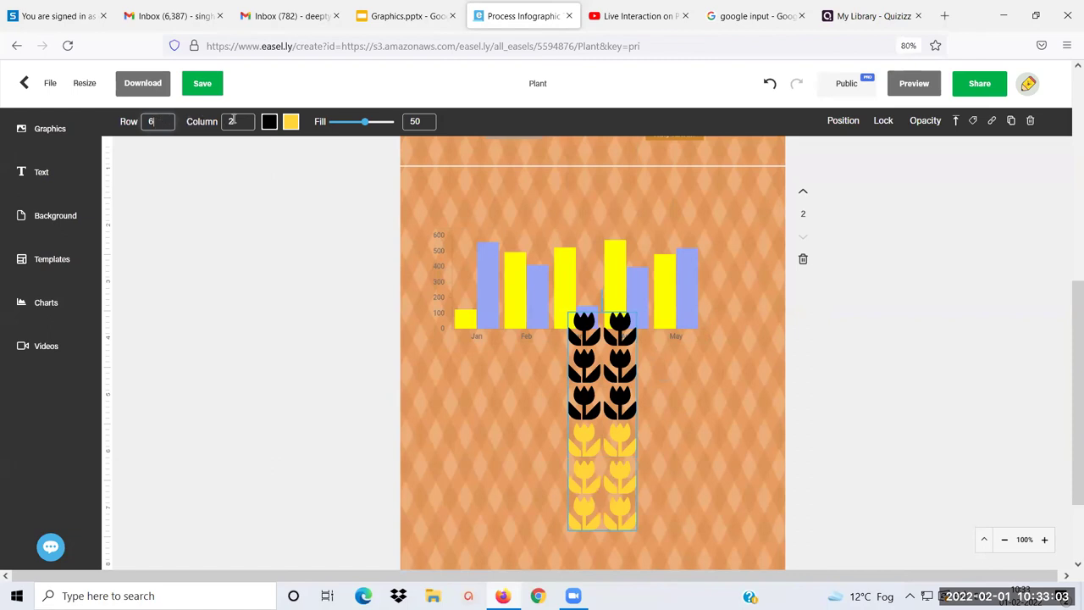
left_click(238, 121)
type("5")
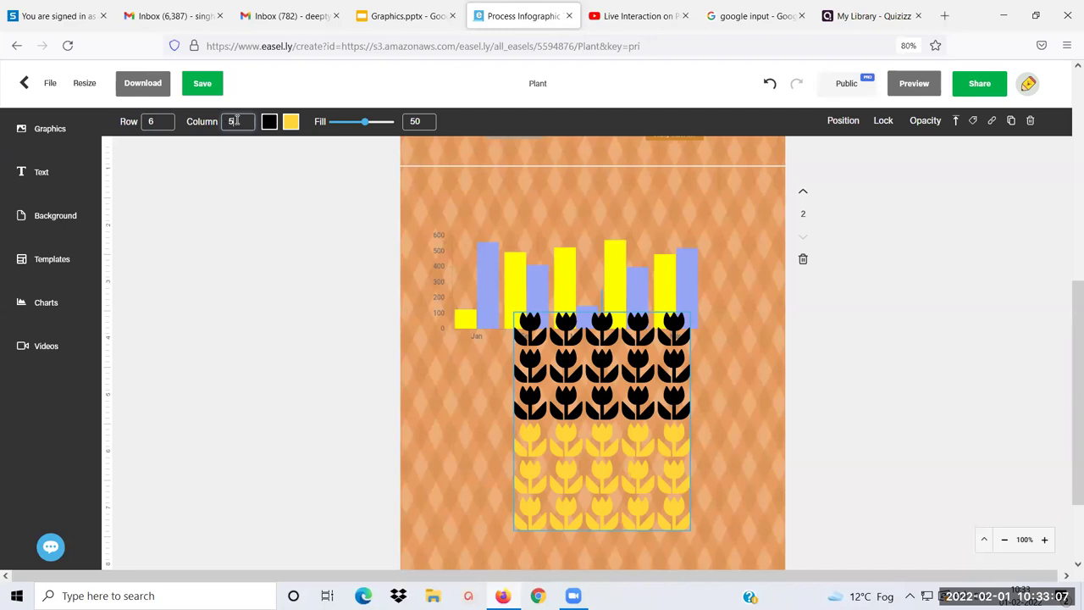
Set the tulip pictogram's fill to 21 and move the bar chart up to the page's upper edge, clear of the tulips.
left_click(268, 122)
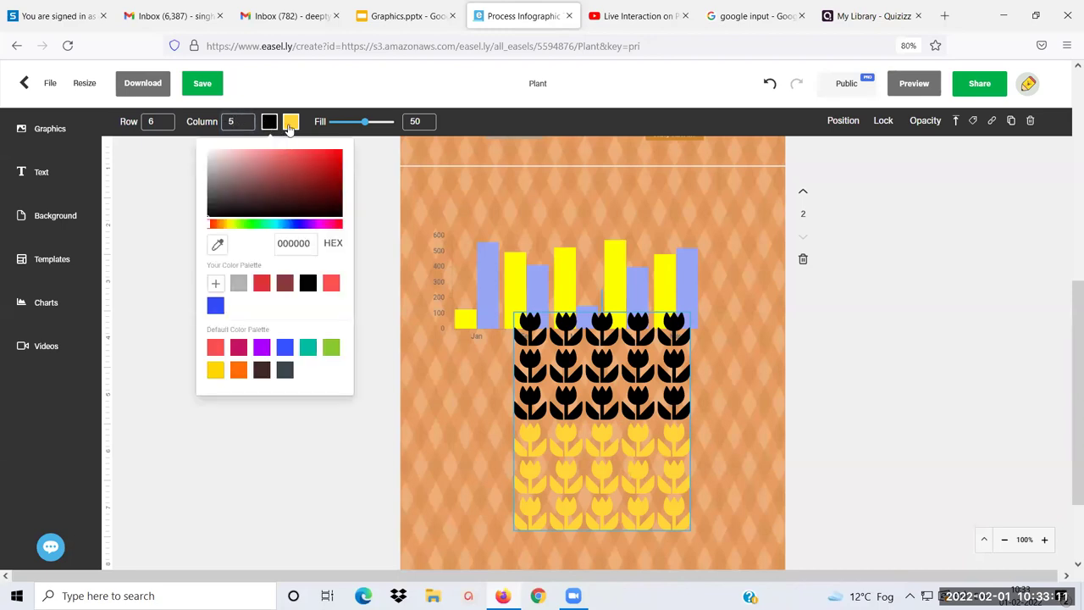
left_click(290, 123)
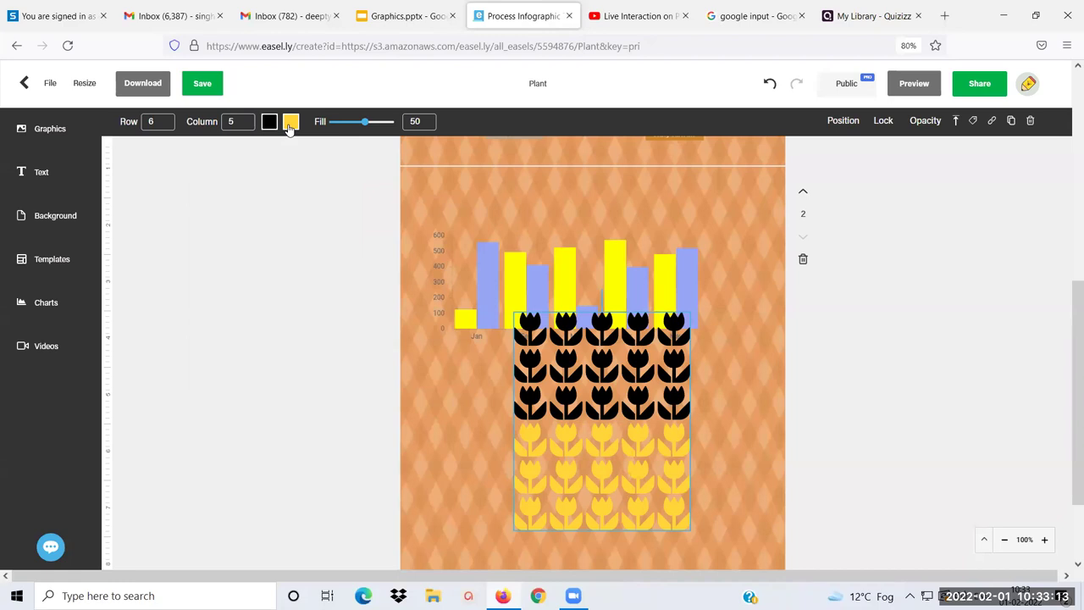
left_click_drag(365, 124, 345, 124)
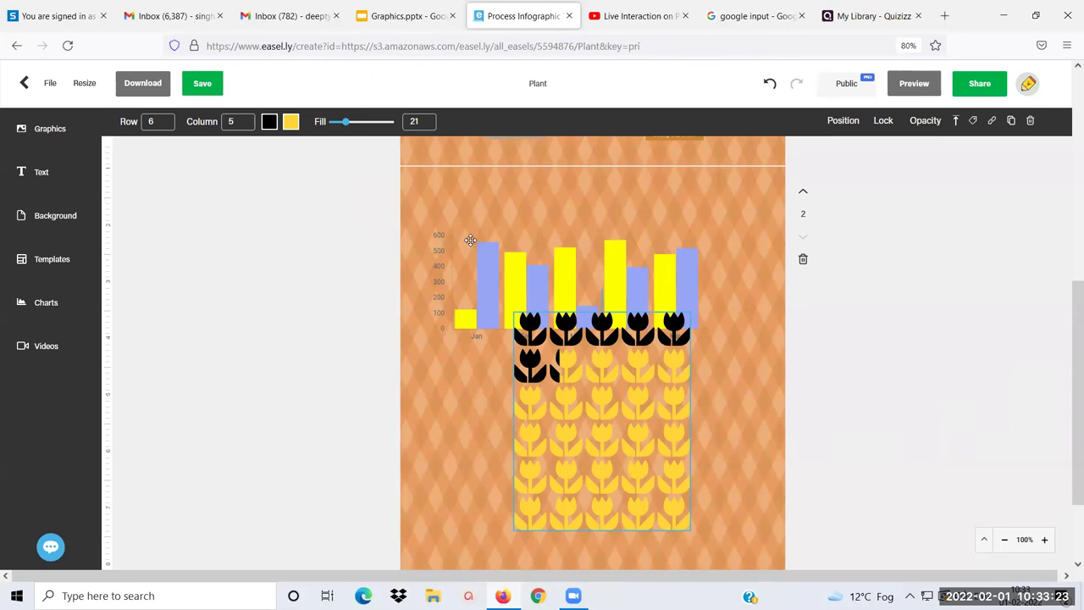
left_click_drag(553, 268, 557, 206)
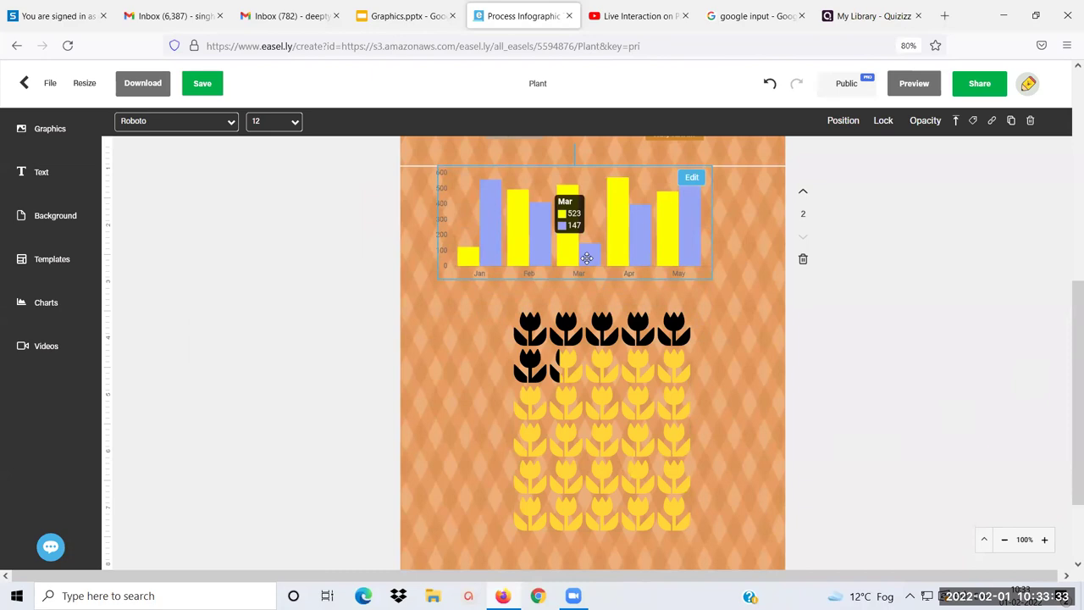
Open the infographic's video insertion option and copy the URL of the Live Interaction video from its YouTube page.
left_click(48, 347)
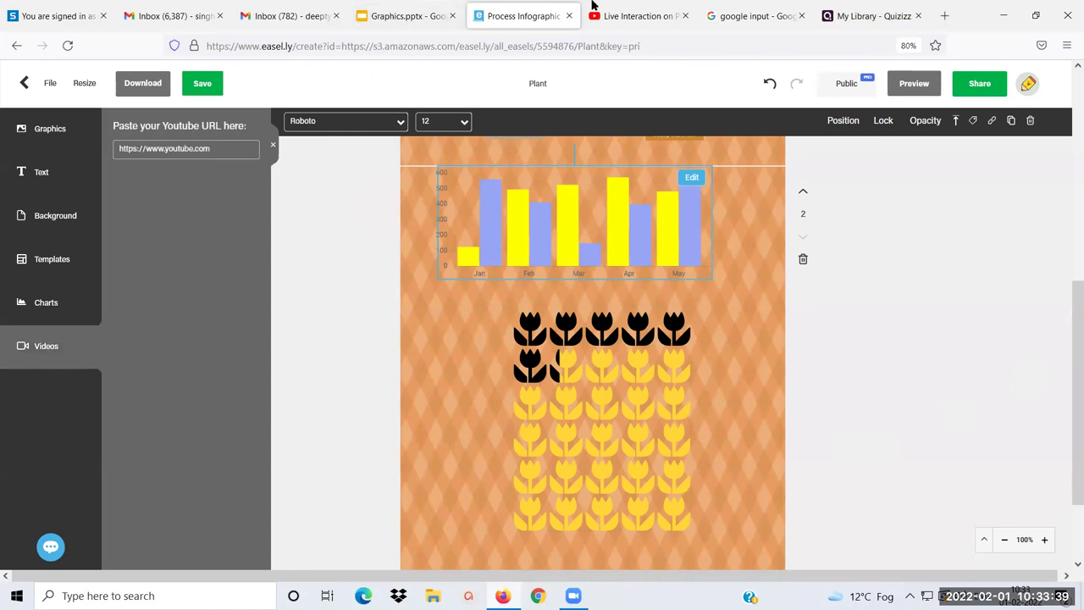
left_click(633, 7)
left_click(475, 51)
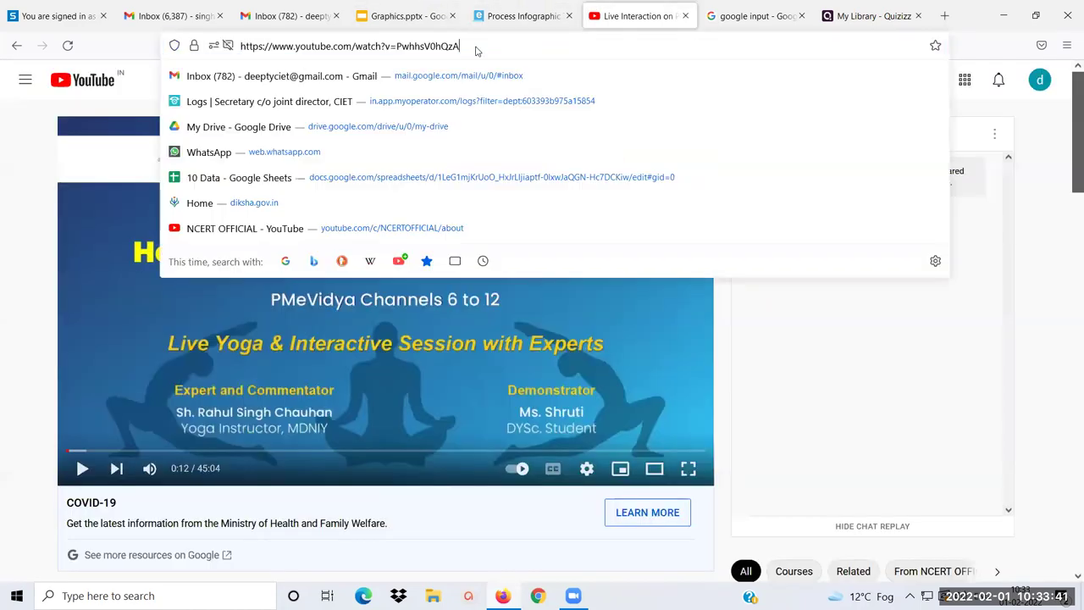
triple_click(238, 54)
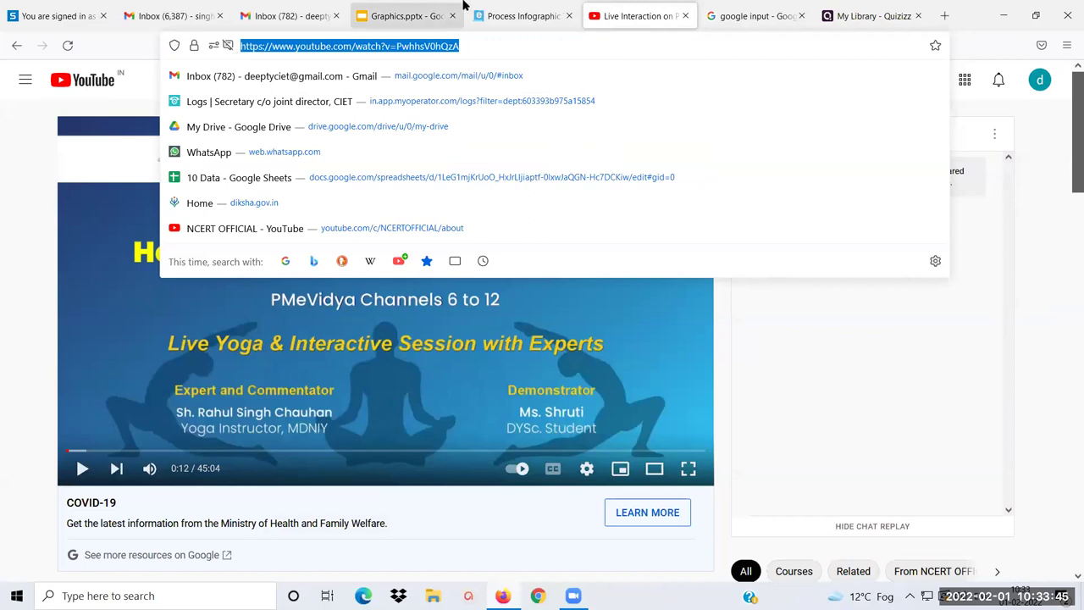
Return to the Easel.ly design, enter the copied YouTube URL, play the video's preview and insert it into the infographic.
left_click(512, 14)
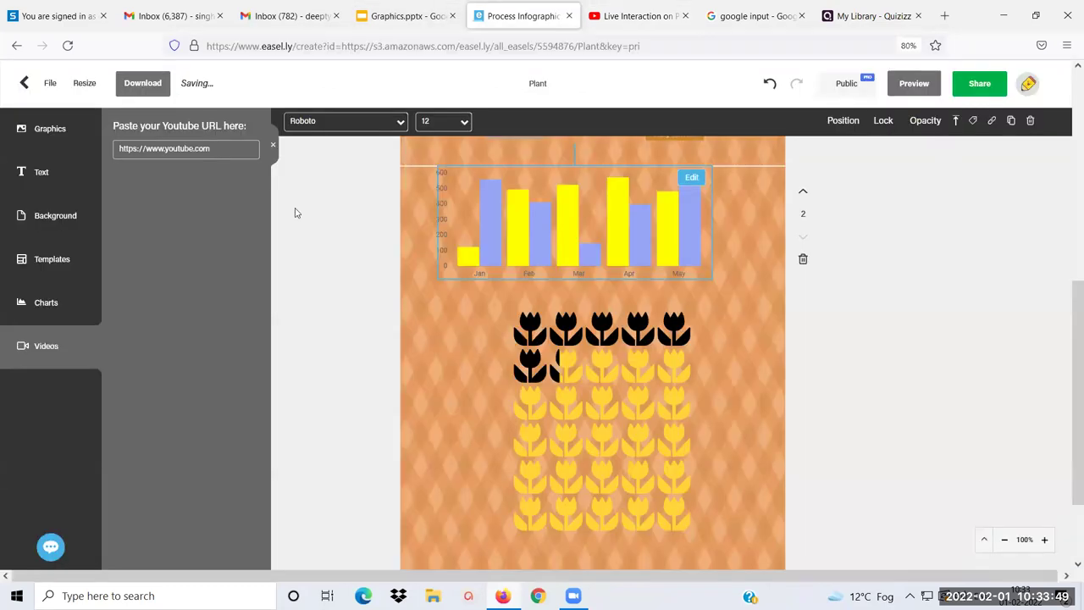
type("https://www.youtube.com/embed/PwhhsV0hQzA")
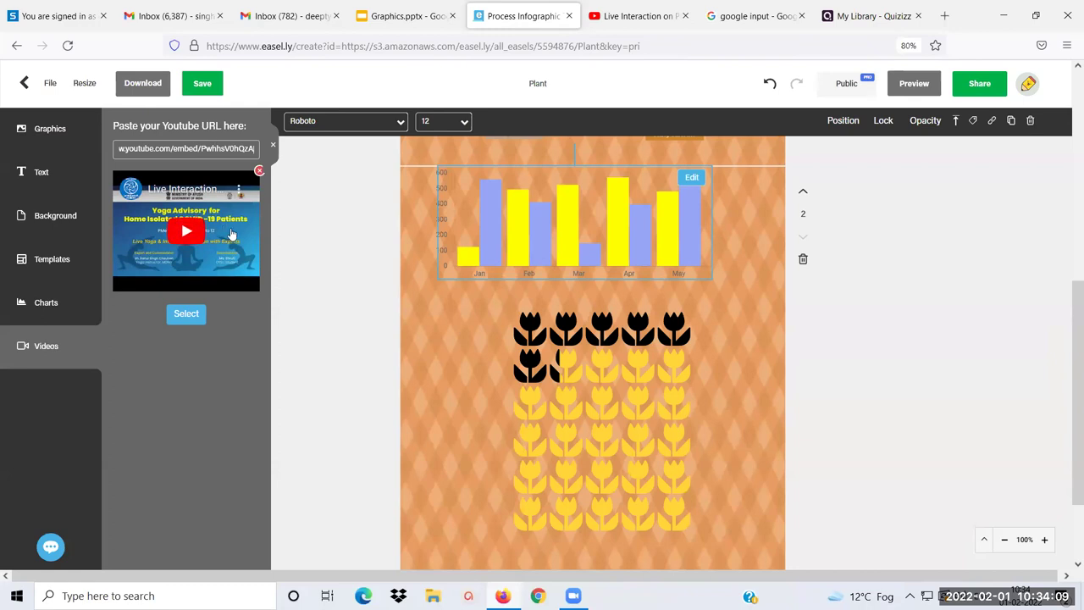
left_click(230, 234)
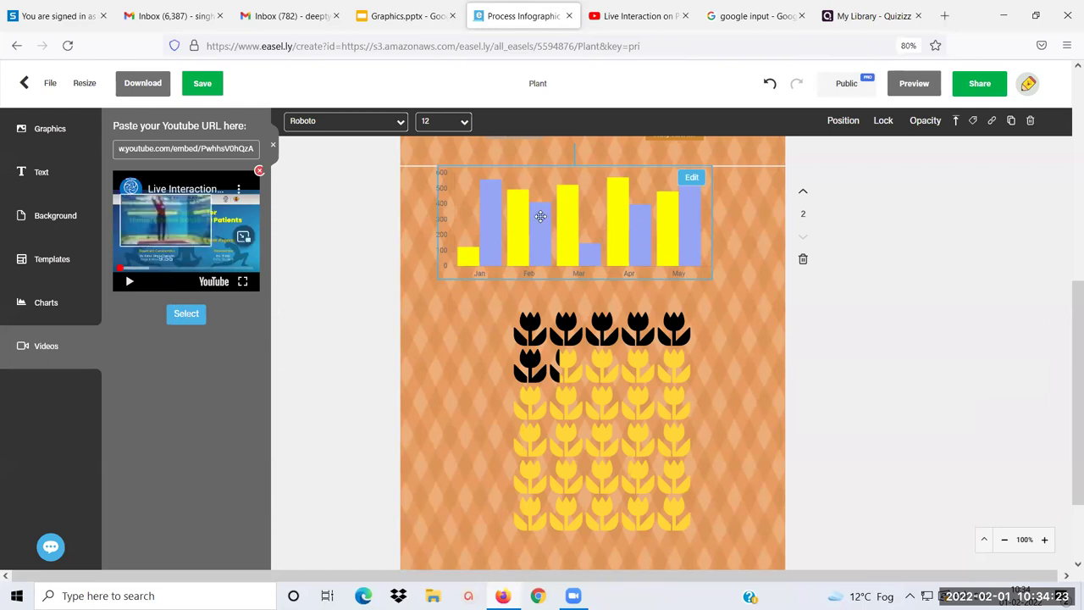
left_click(1067, 248)
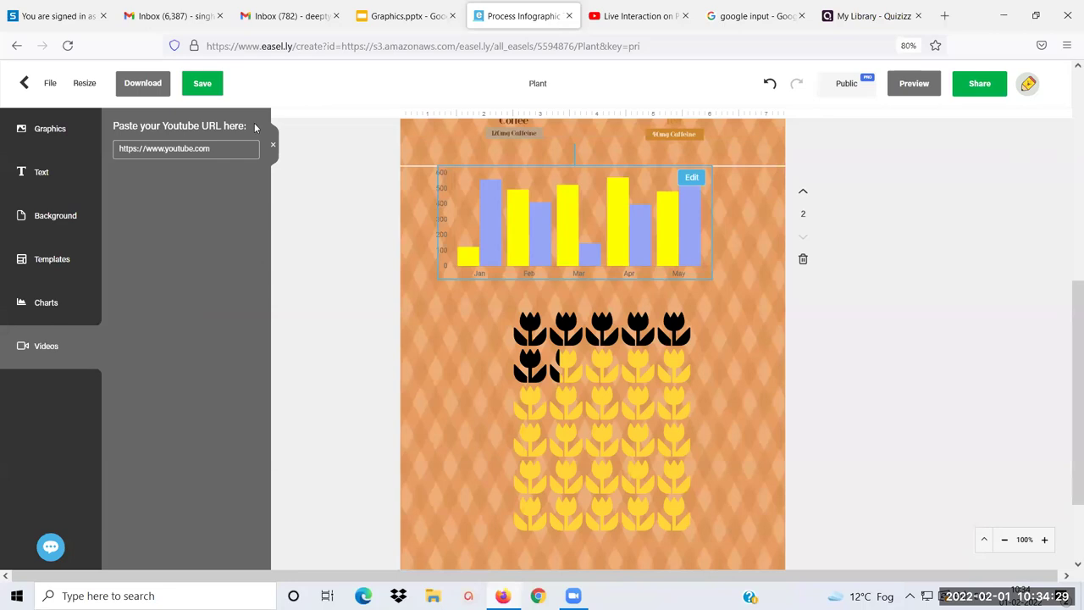
left_click(127, 225)
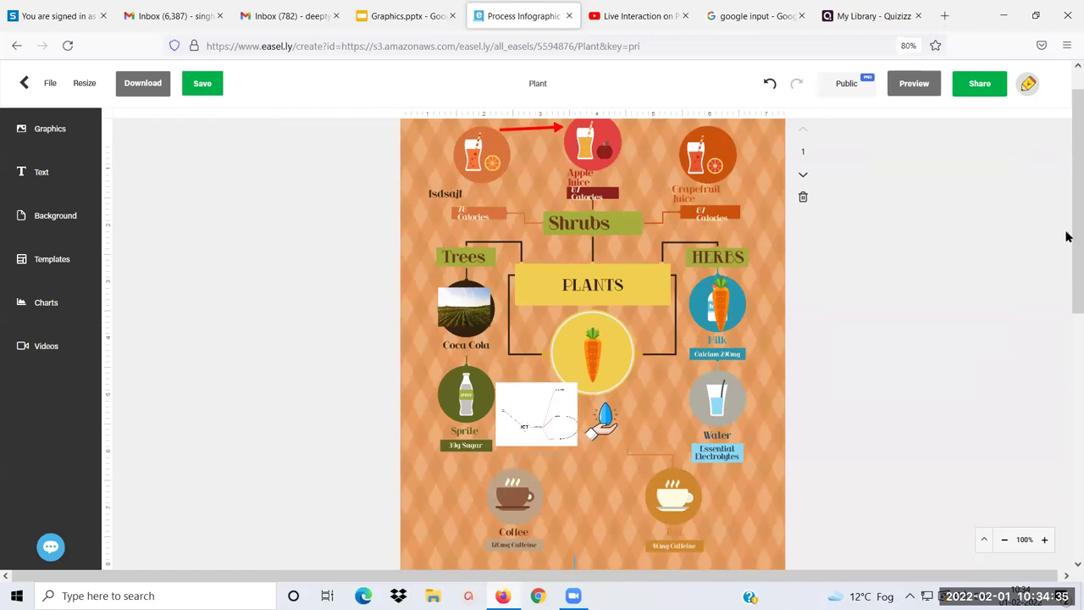
Locate the inserted video on page 1 and move its frame down to just below the central carrot circle.
left_click_drag(1069, 273, 1066, 535)
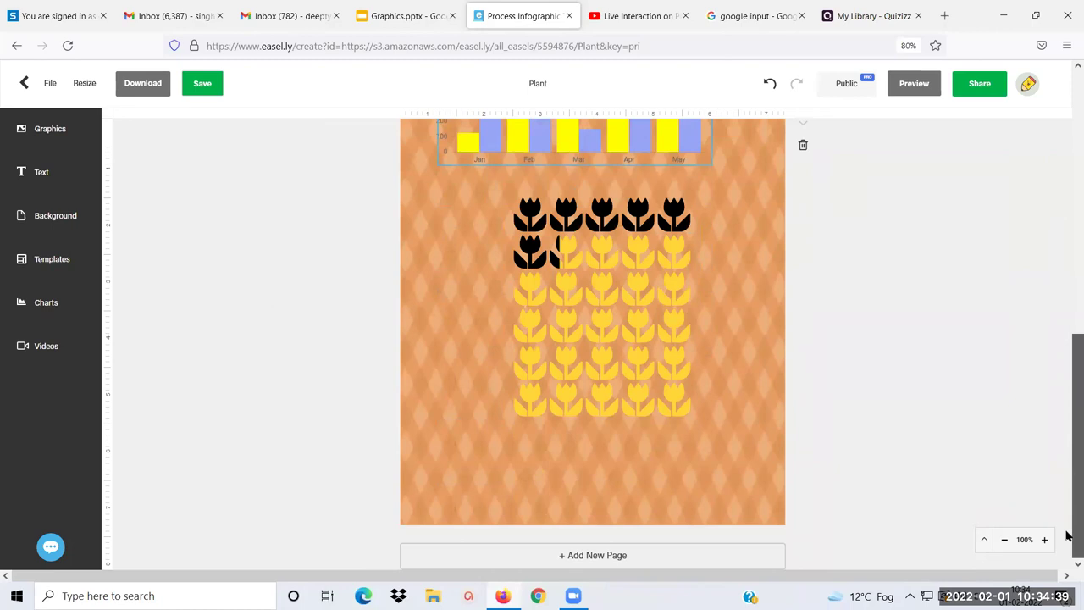
left_click_drag(1067, 399, 1067, 185)
scroll(635, 230, "up", 1)
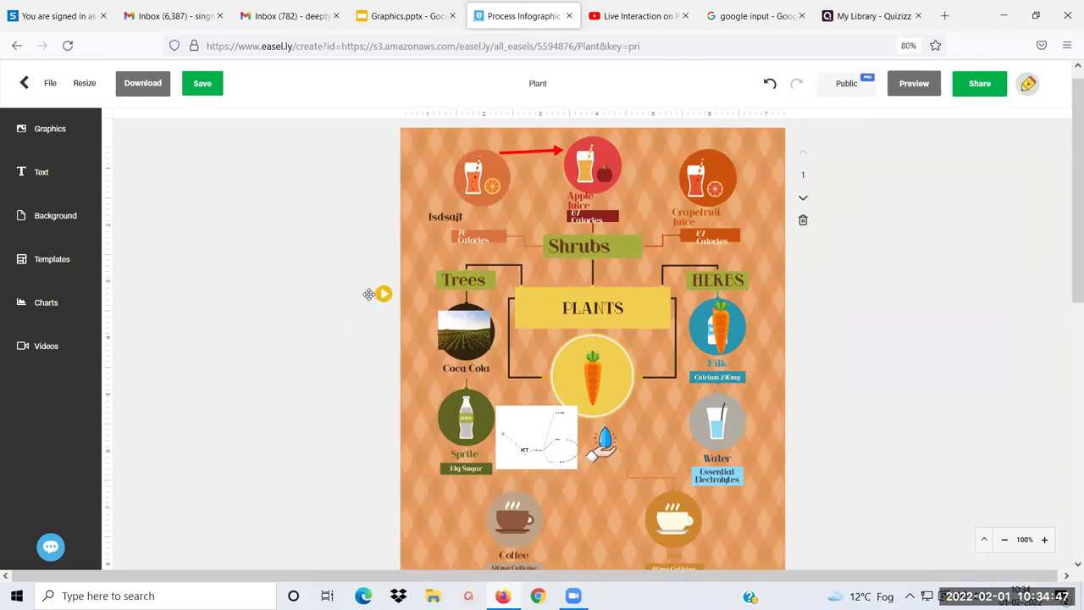
mouse_move(603, 440)
left_mouse_down()
mouse_move(619, 436)
mouse_move(606, 438)
left_mouse_up()
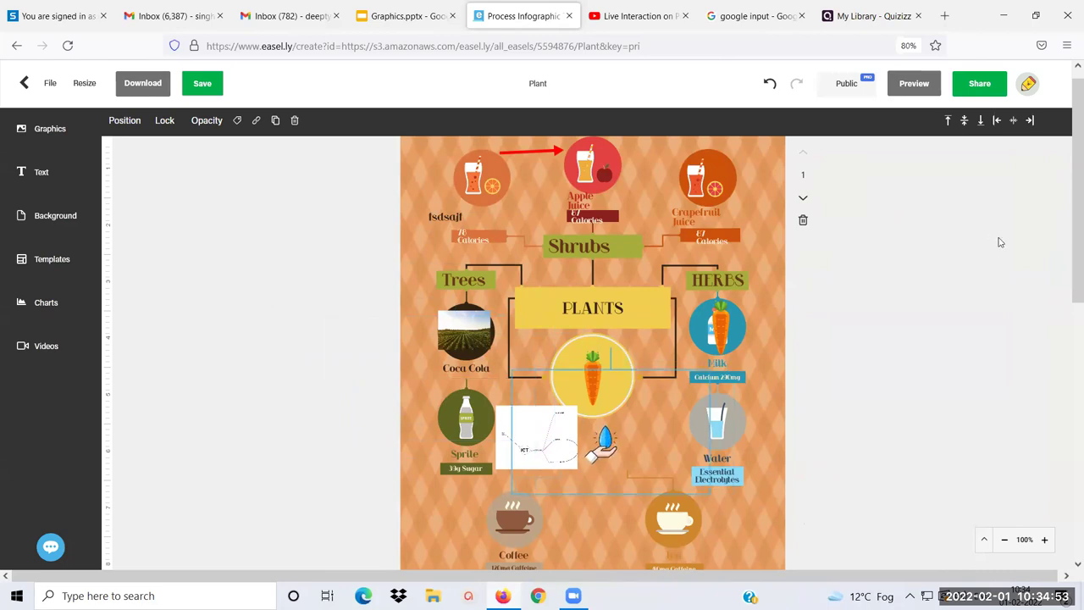
left_click_drag(1069, 198, 1068, 259)
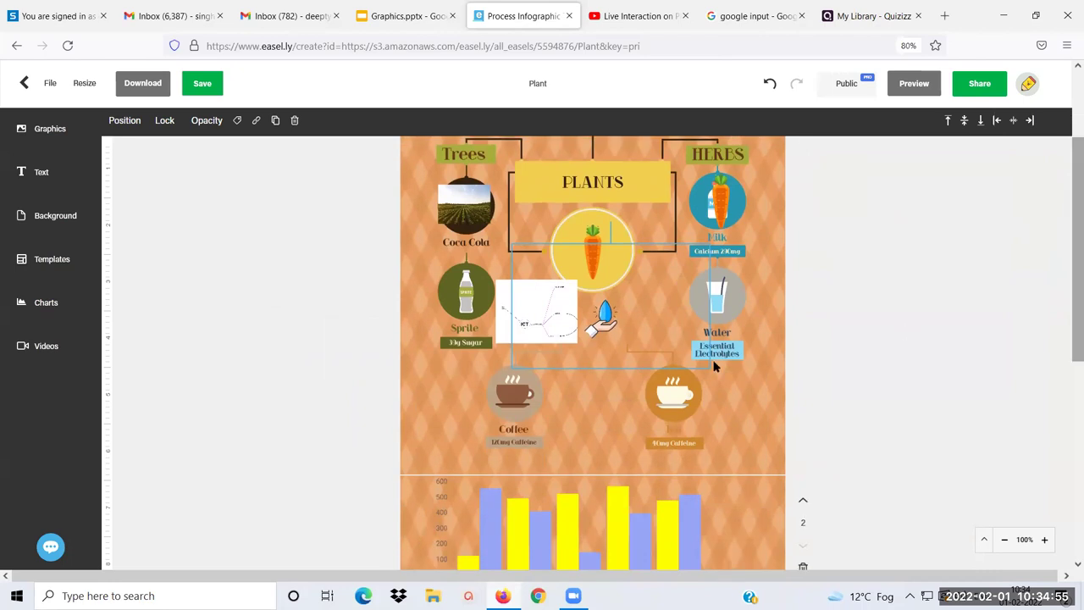
left_click_drag(639, 294, 628, 316)
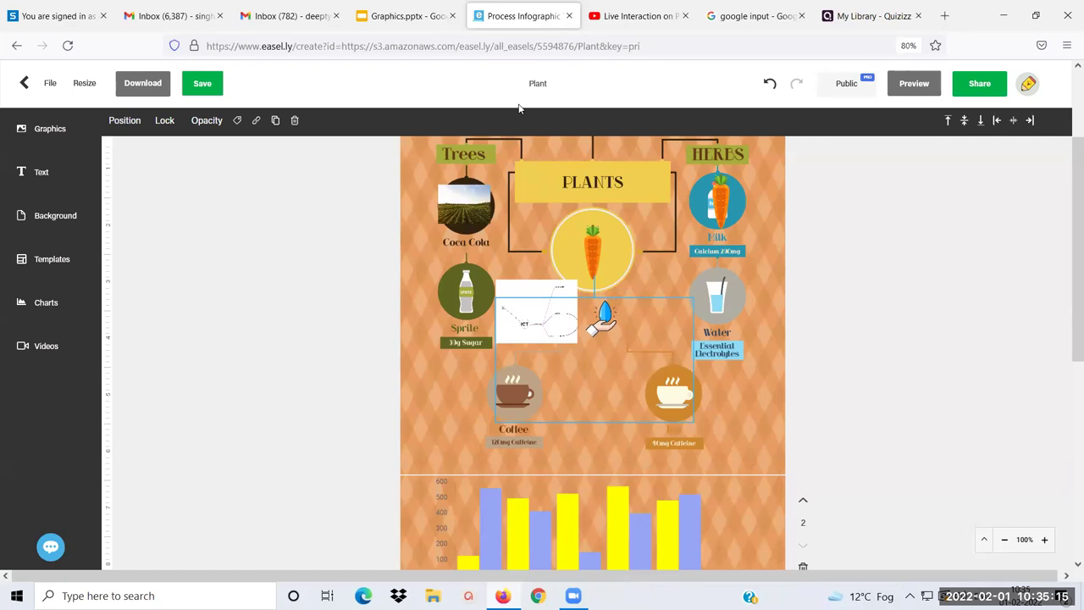
Save the infographic and check both of its pages in a preview before returning to editing.
left_click(204, 89)
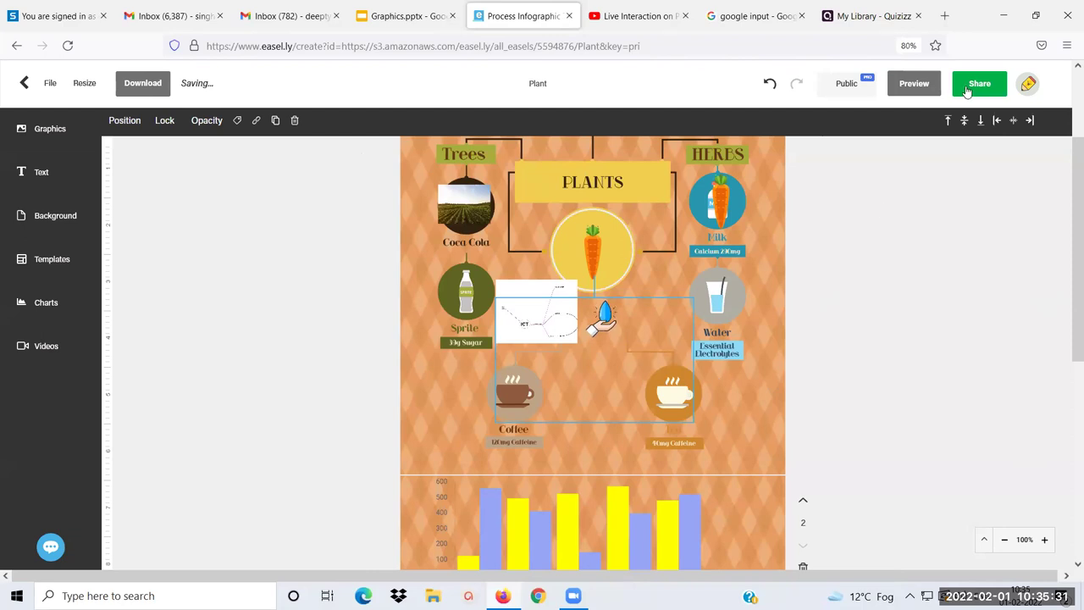
left_click(915, 85)
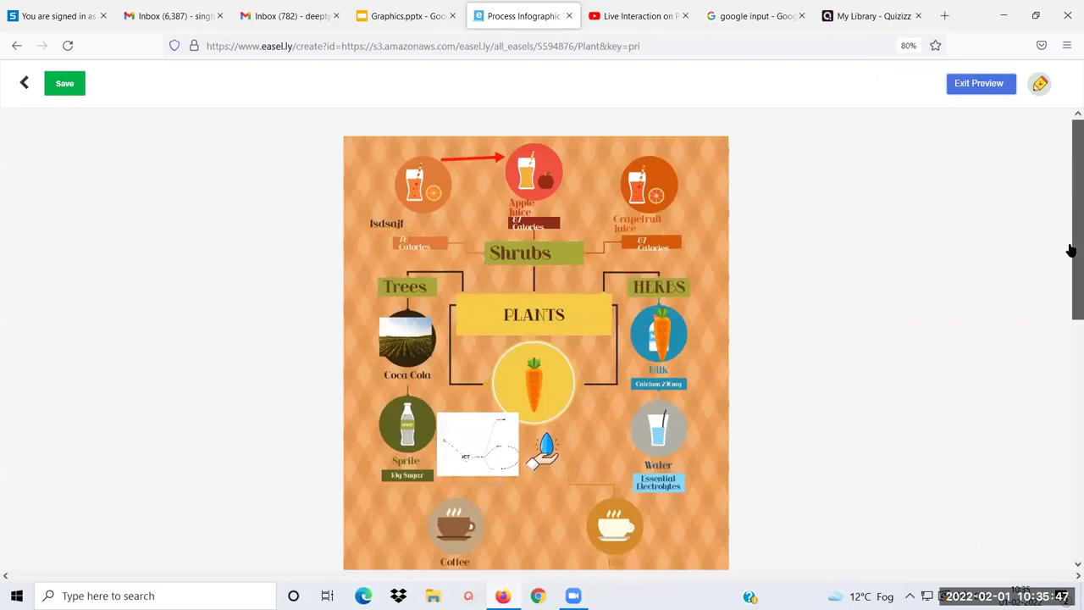
scroll(1070, 250, "down", 5)
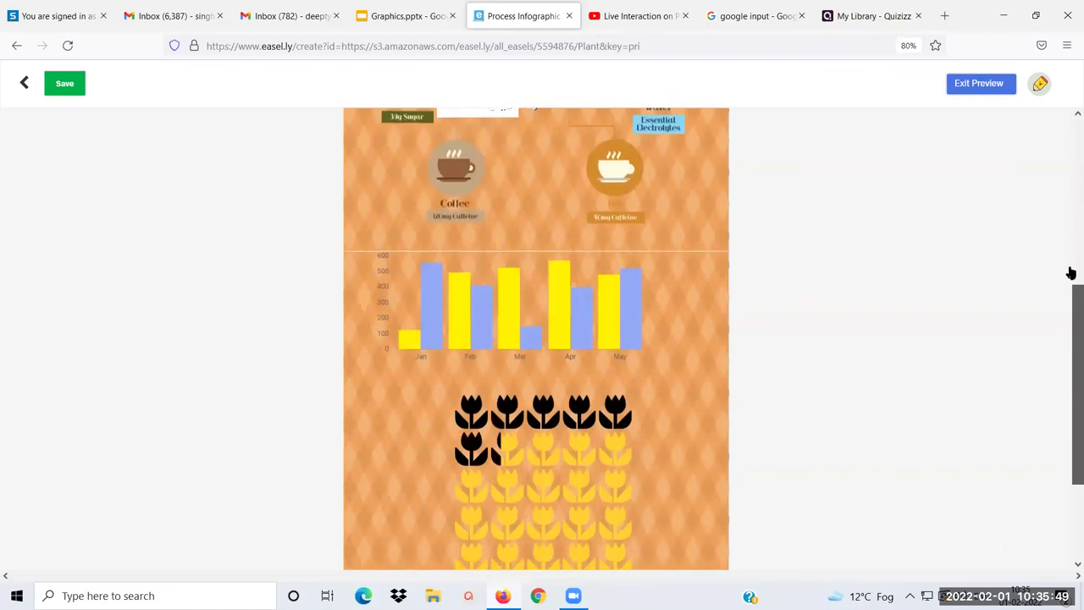
scroll(1069, 203, "up", 5)
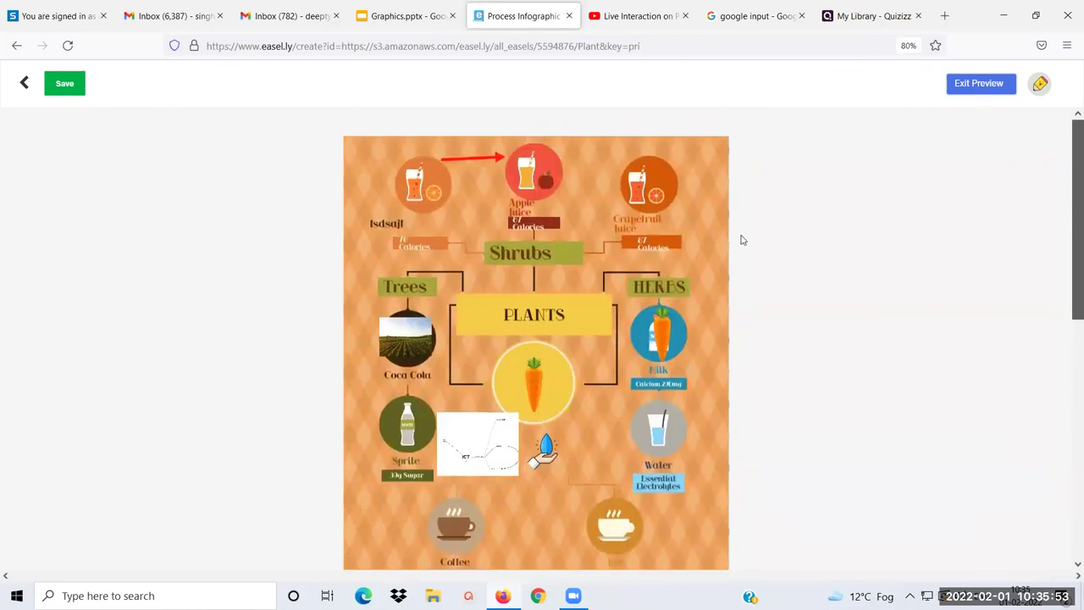
left_click(965, 91)
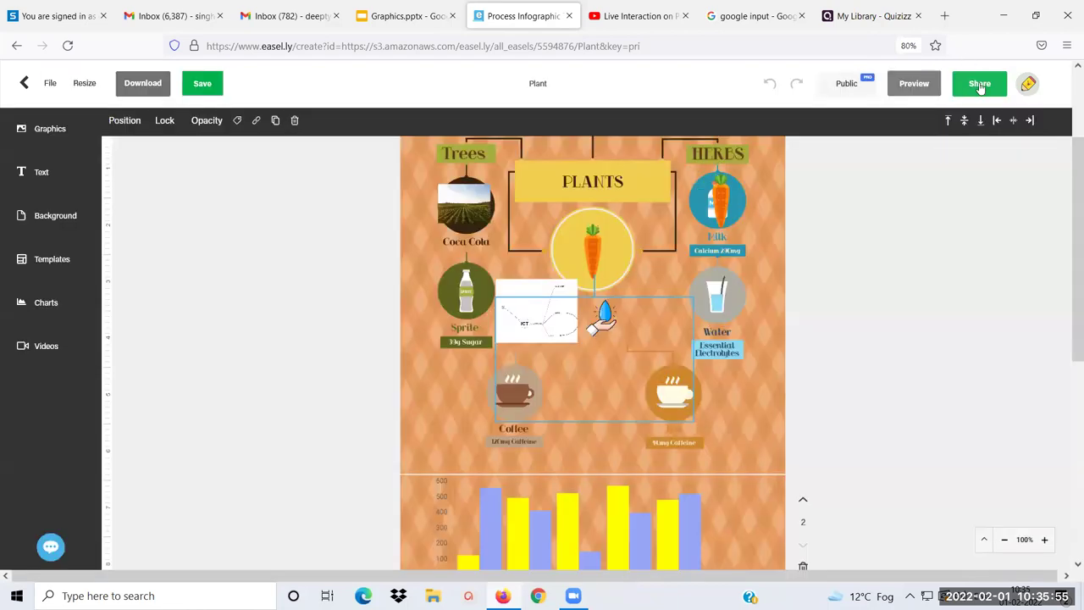
Generate a shareable link for the Plant infographic and copy it.
left_click(980, 85)
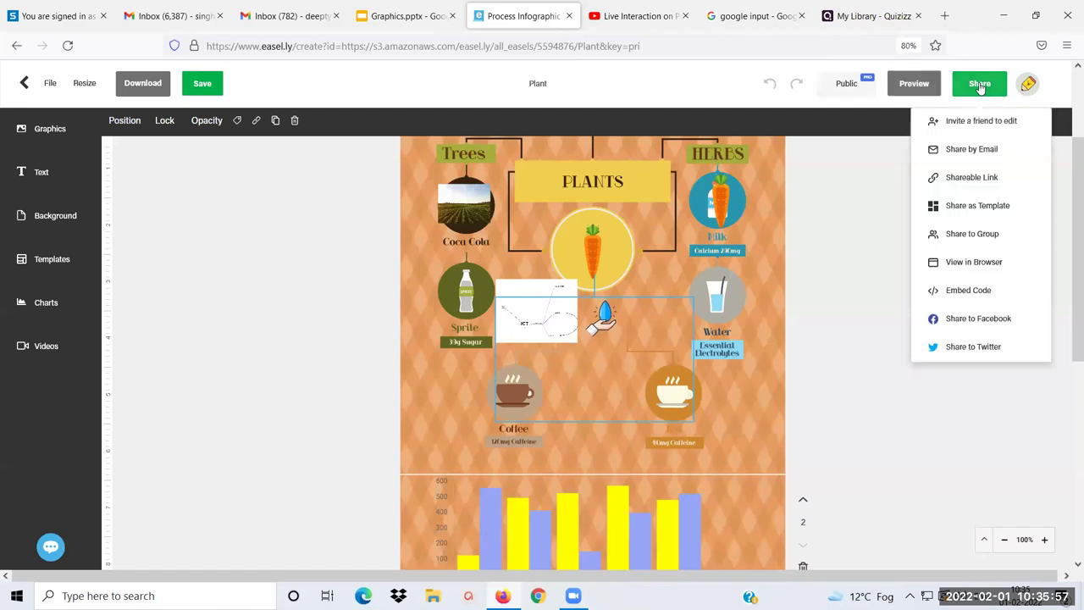
left_click(962, 182)
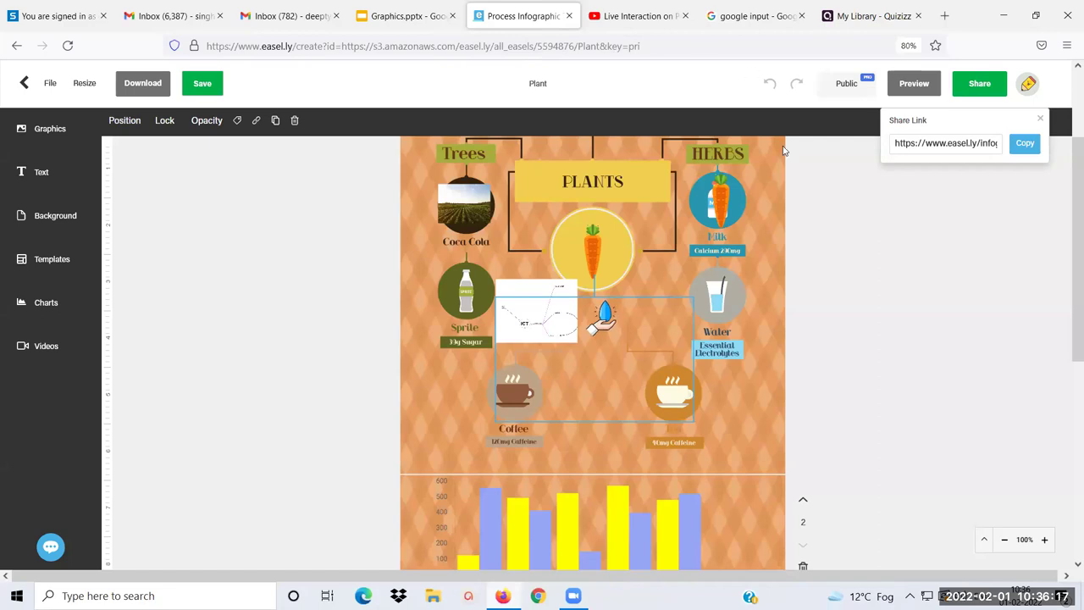
left_click(972, 146)
left_click(1025, 144)
left_click(850, 178)
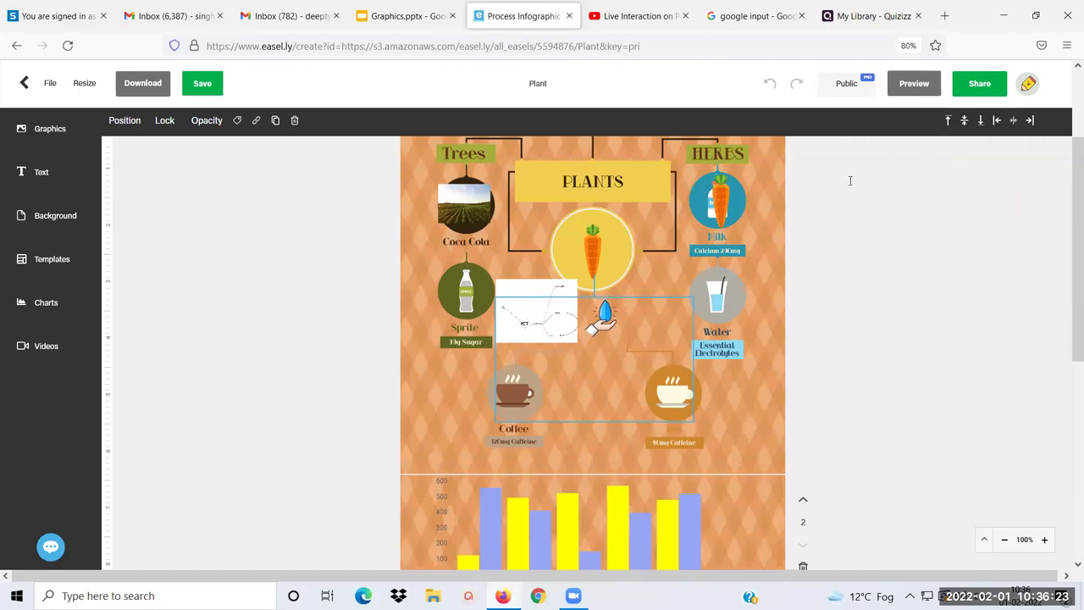
left_click(979, 88)
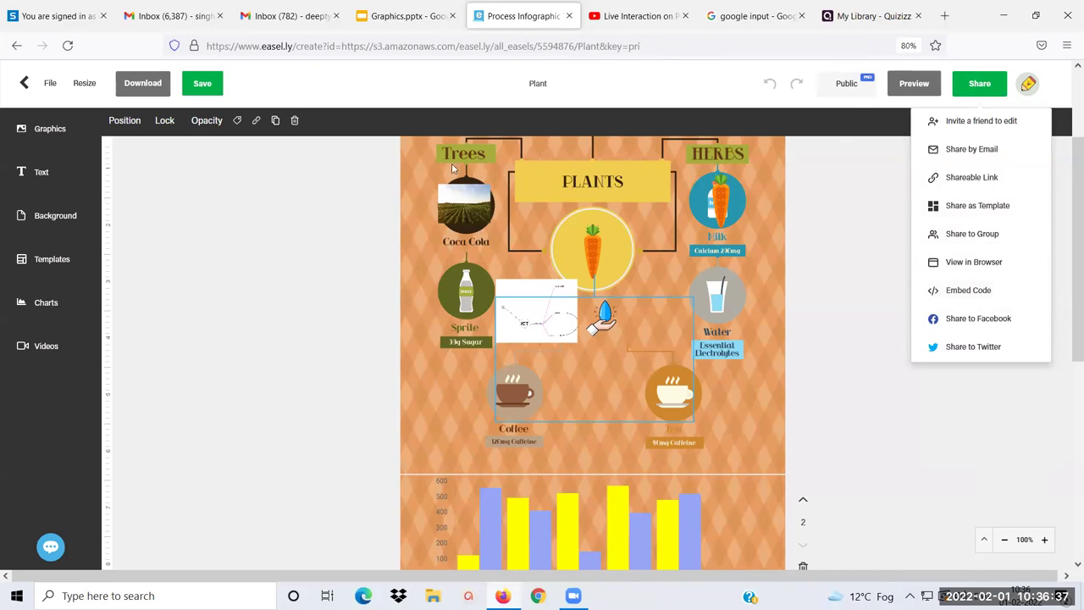
left_click(381, 281)
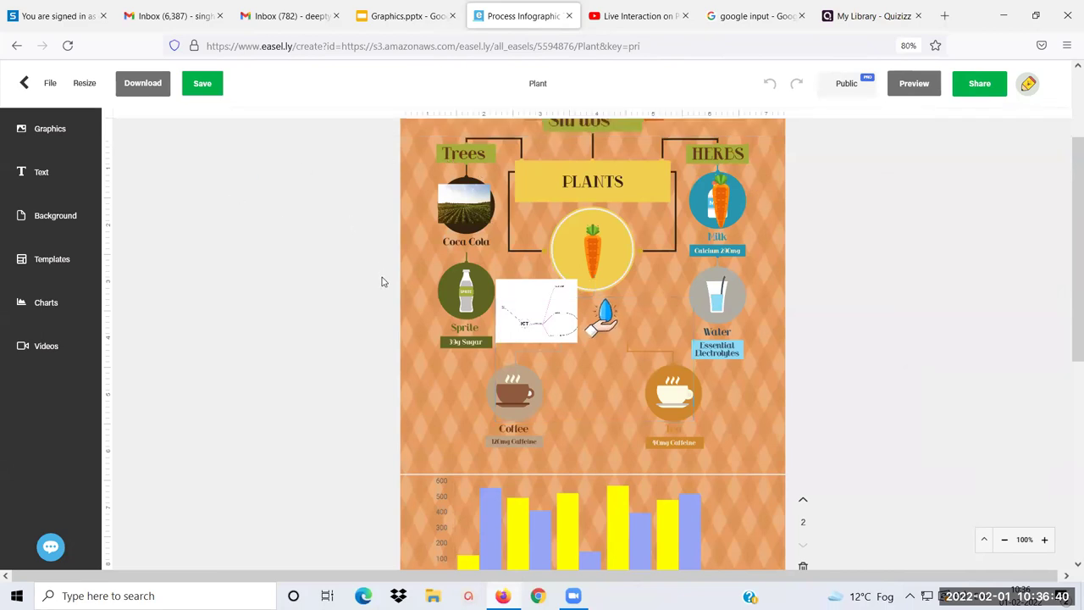
Download the infographic in low quality and save the resulting Plant.jpg file to the computer.
left_click(144, 82)
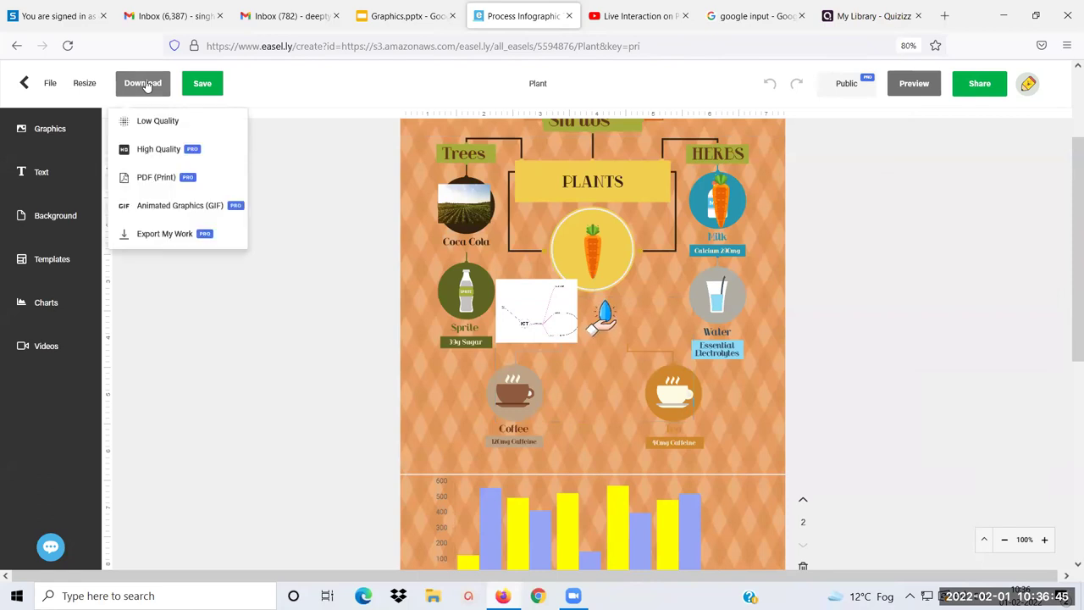
left_click(164, 124)
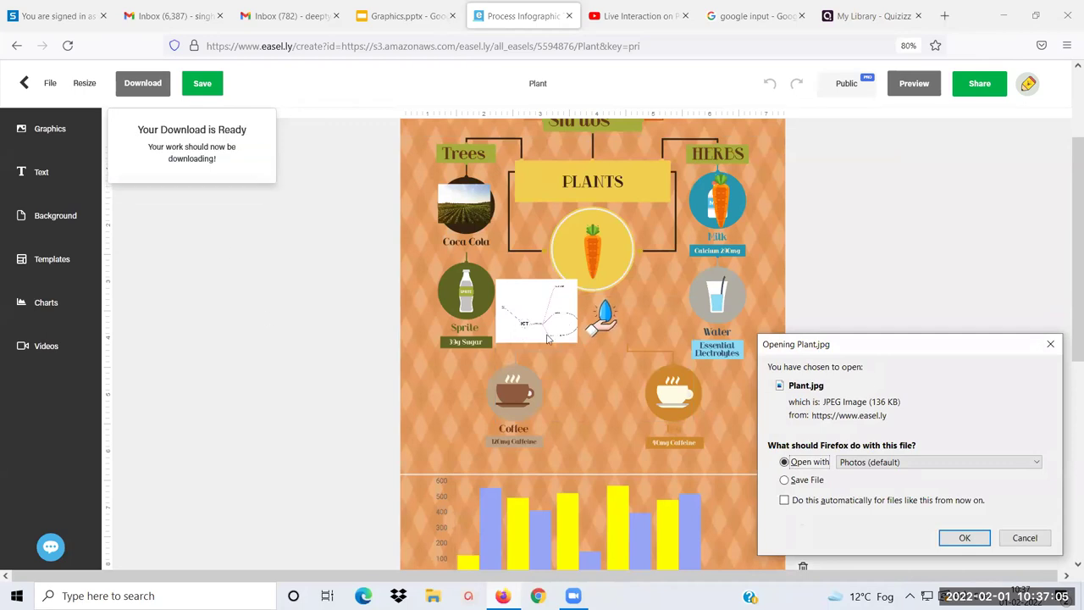
left_click(784, 479)
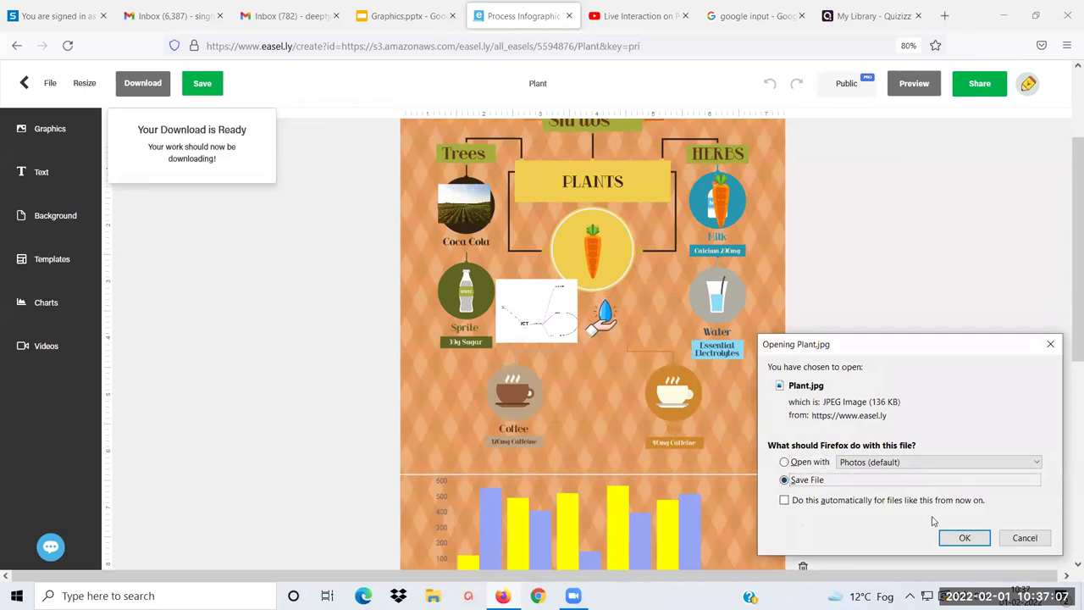
left_click(963, 537)
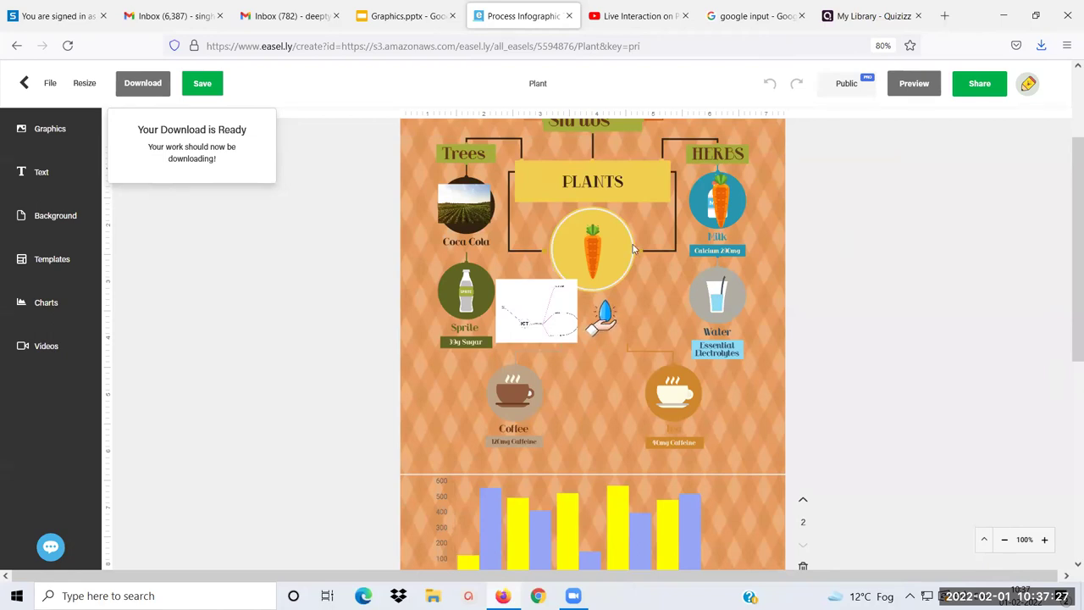
Leave the editor for the dashboard and review the actions offered for the saved Plant design.
left_click(25, 83)
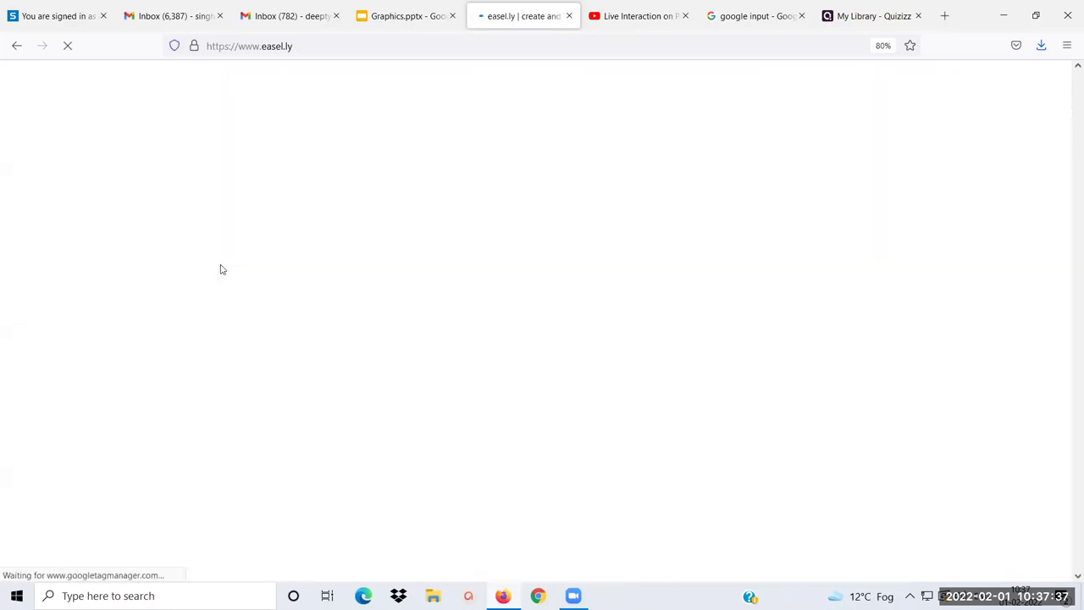
mouse_move(555, 359)
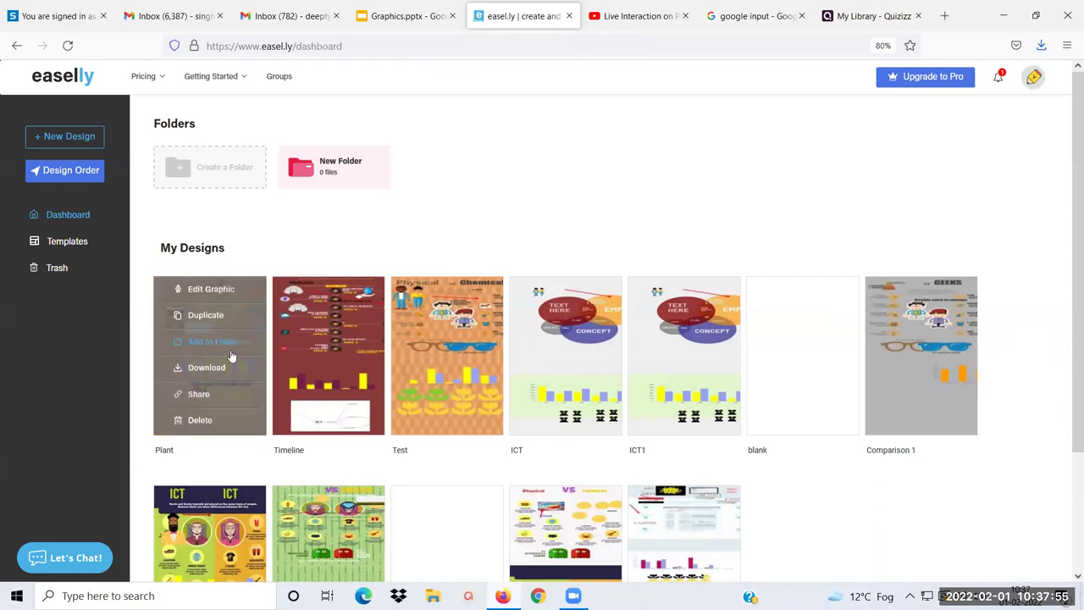
mouse_move(195, 310)
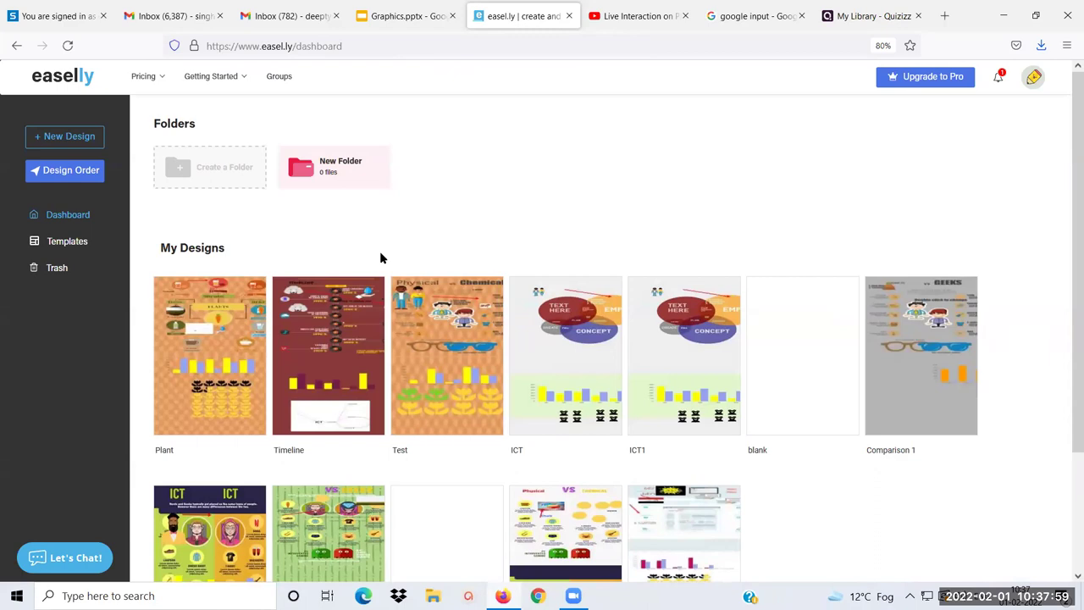
mouse_move(235, 308)
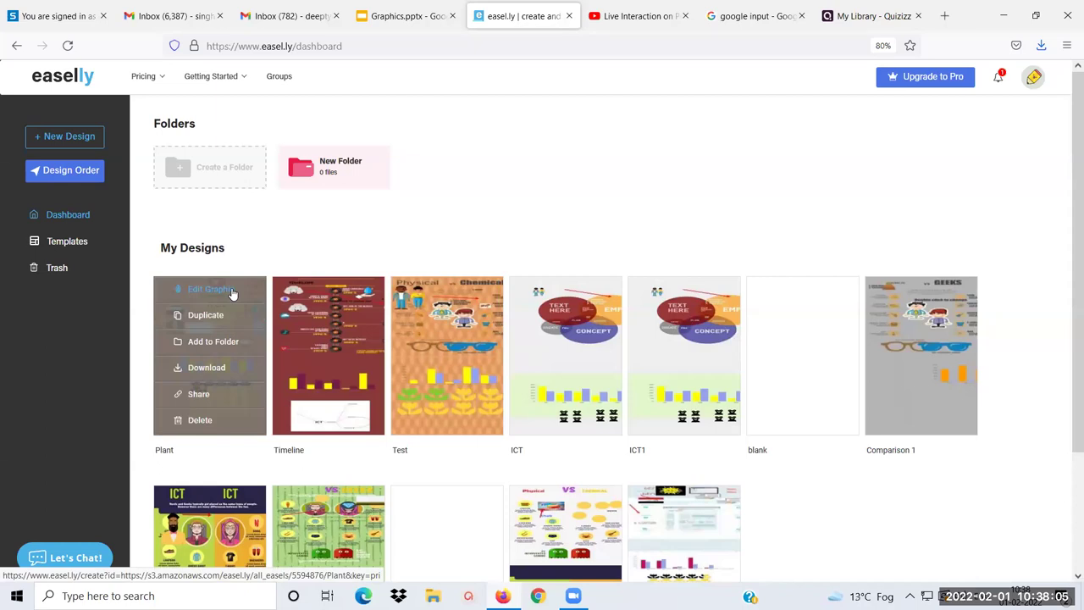
mouse_move(866, 301)
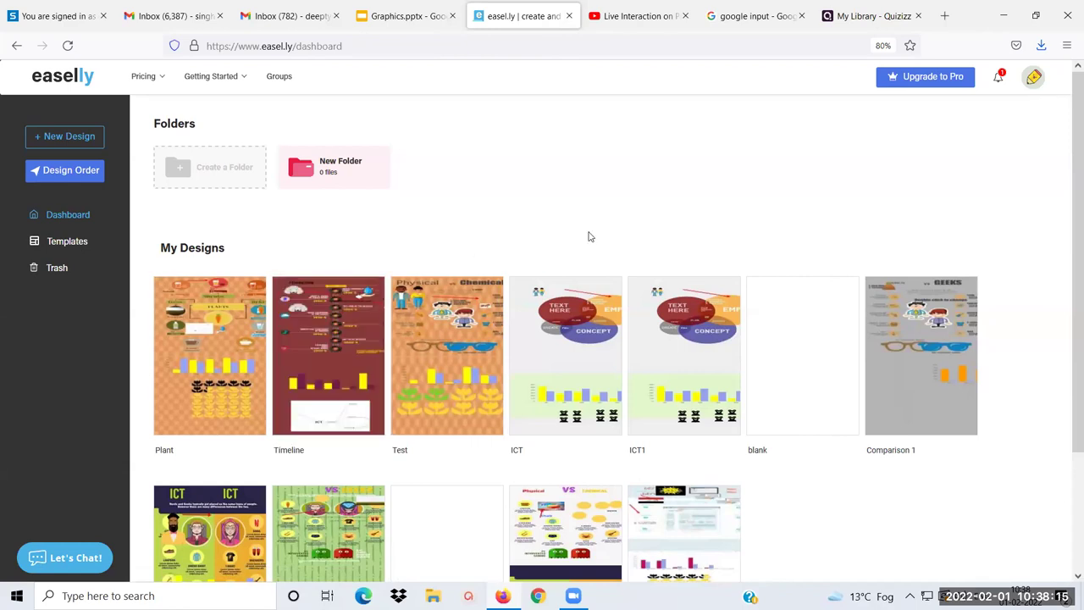
mouse_move(363, 176)
Switch to the Google search results, open the Google Input Tools online trial page and set its input language to Hindi.
left_click(749, 16)
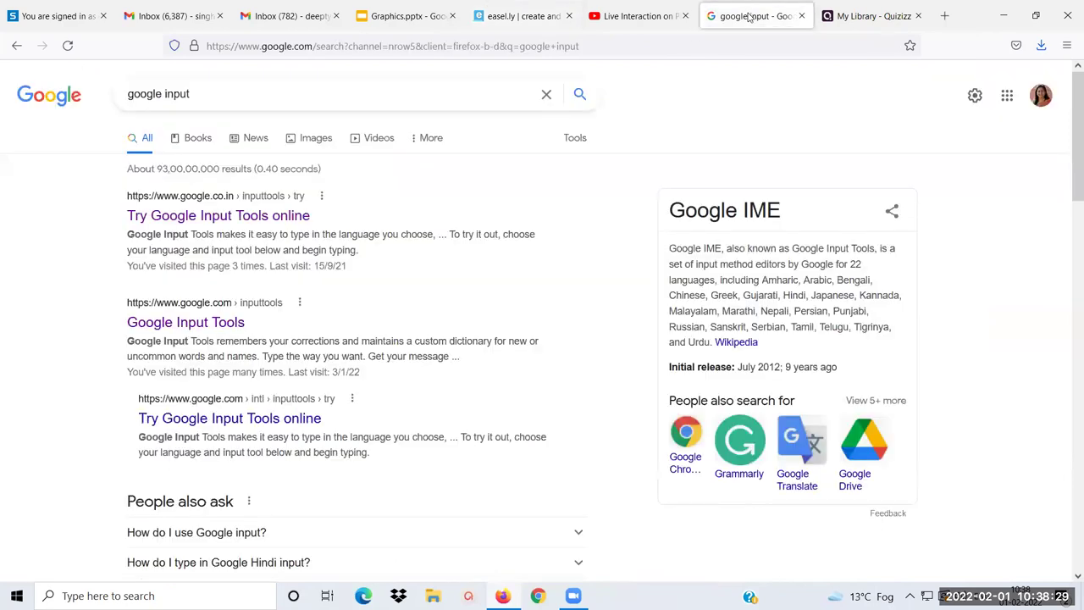
left_click(207, 219)
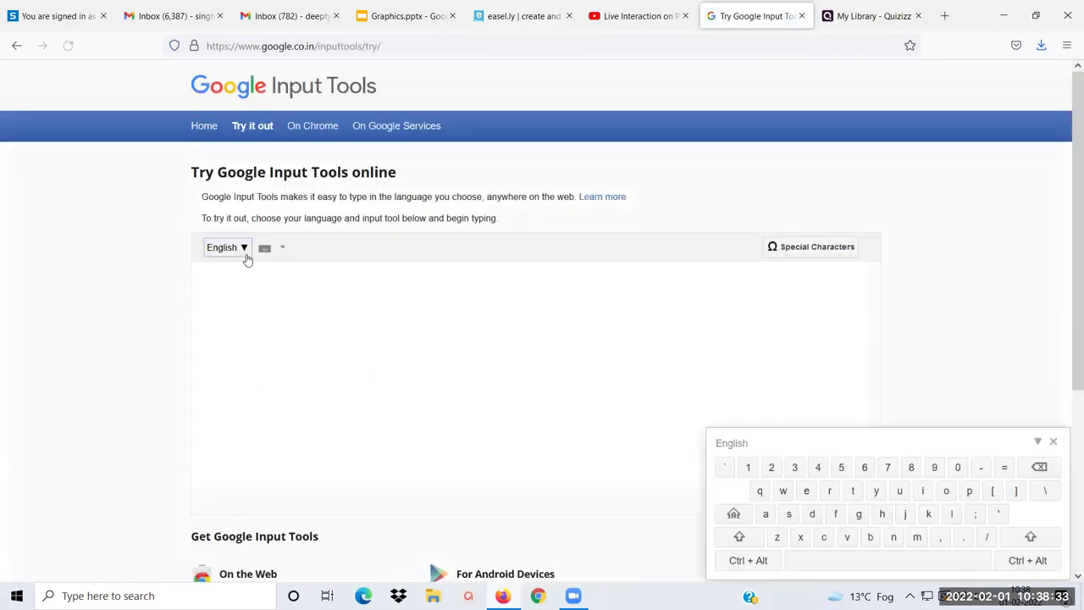
left_click(247, 259)
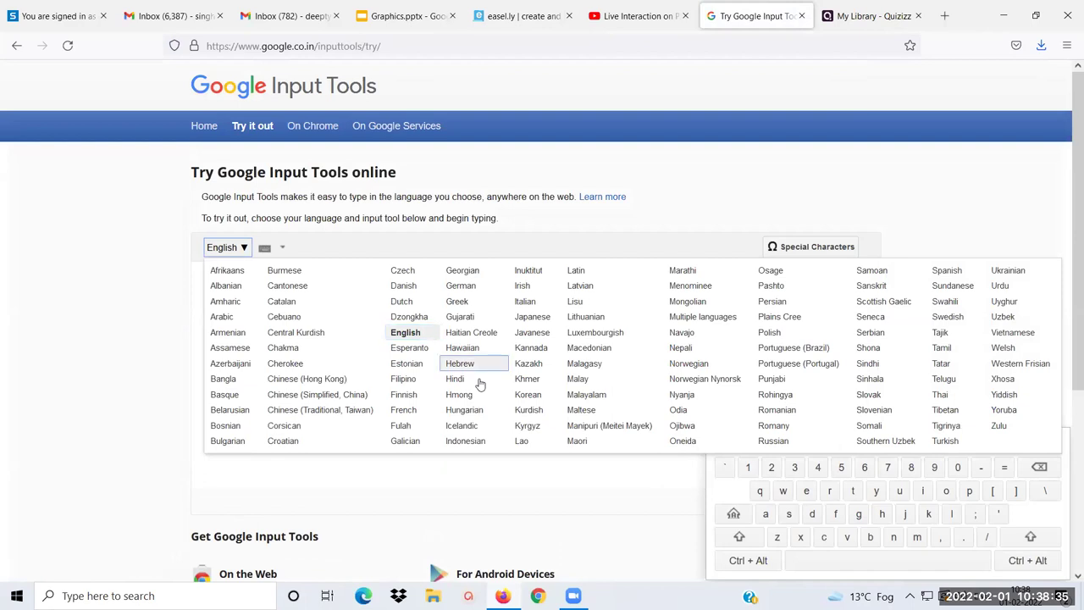
key("Return")
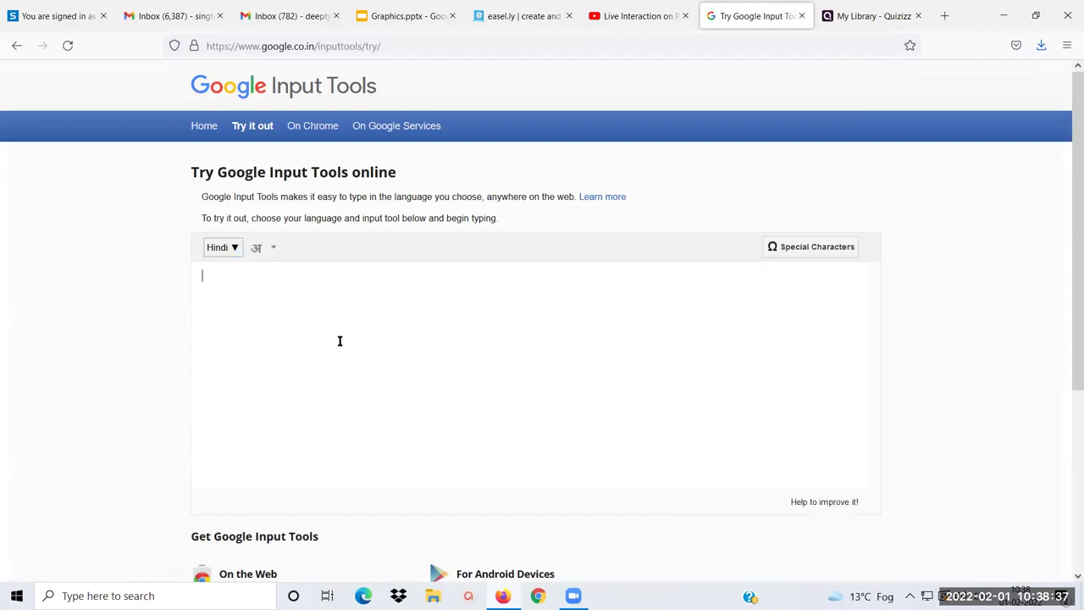
Write the Hindi word पौधे by transliterating "paudhe", and copy it.
type("paudhe")
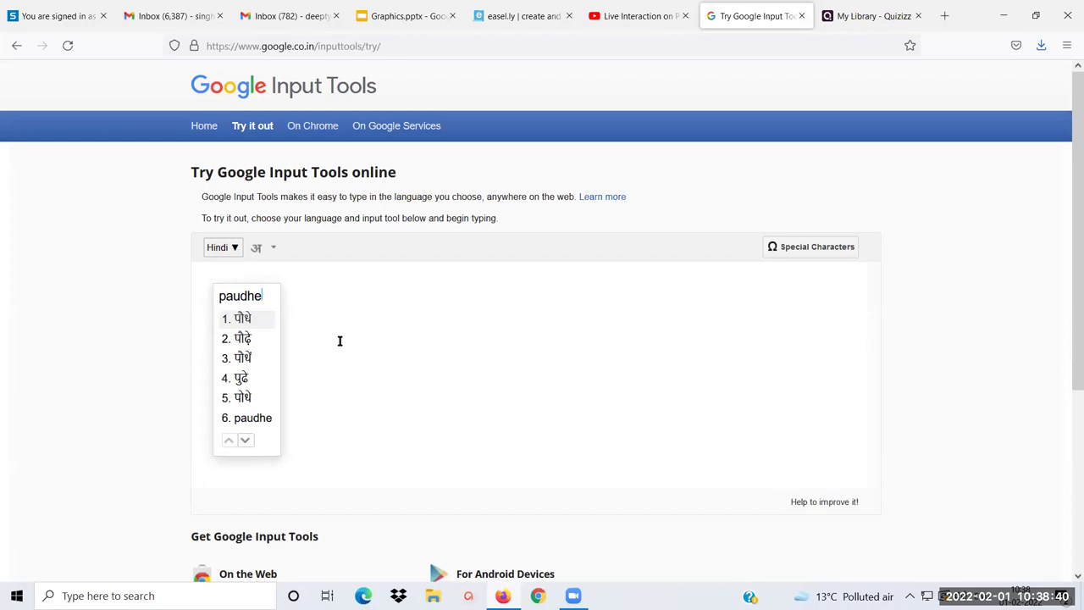
key("space")
left_click_drag(231, 276, 202, 276)
key("ctrl+c")
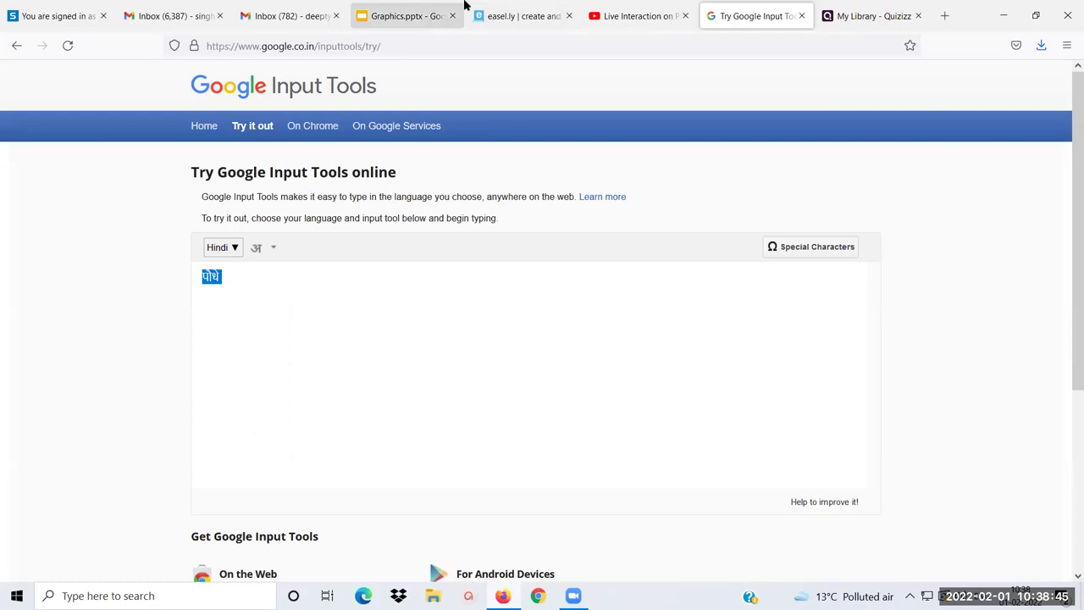
Switch back to Easel.ly and open the saved Plant design for editing.
left_click(520, 13)
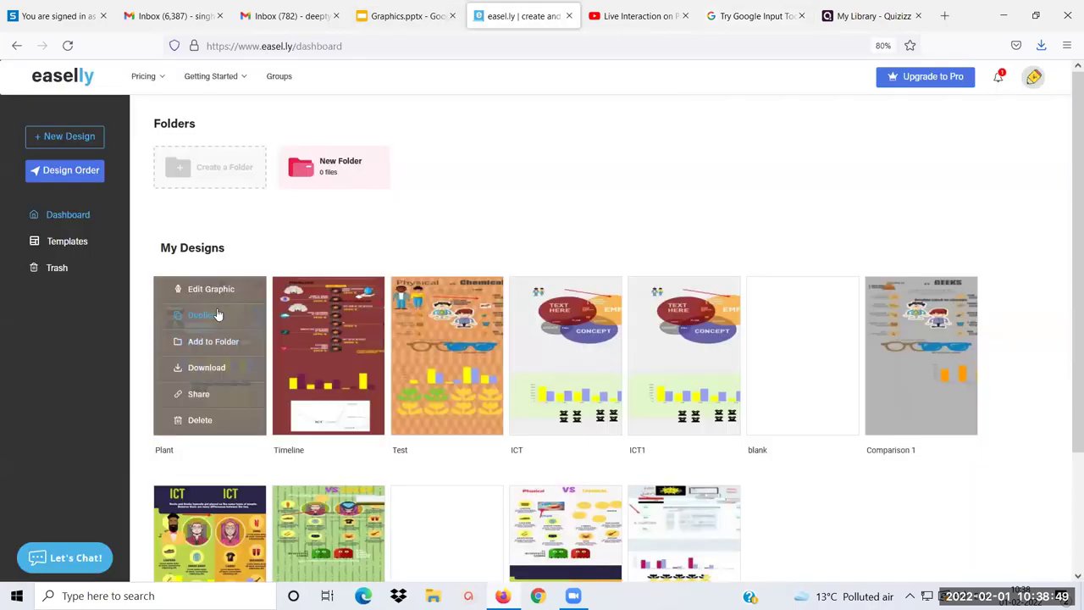
left_click(230, 299)
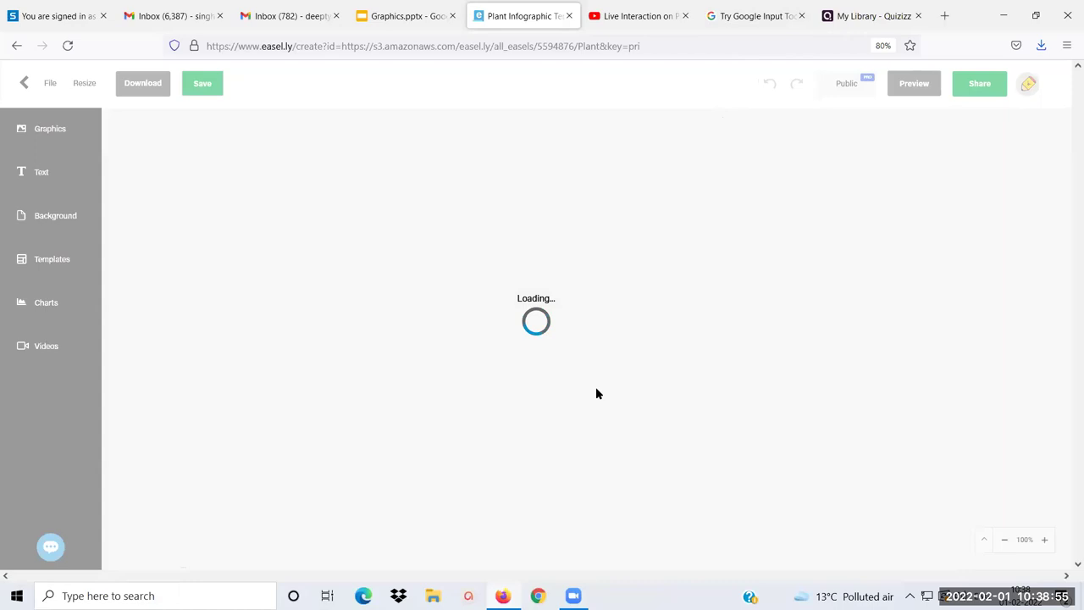
left_click(760, 12)
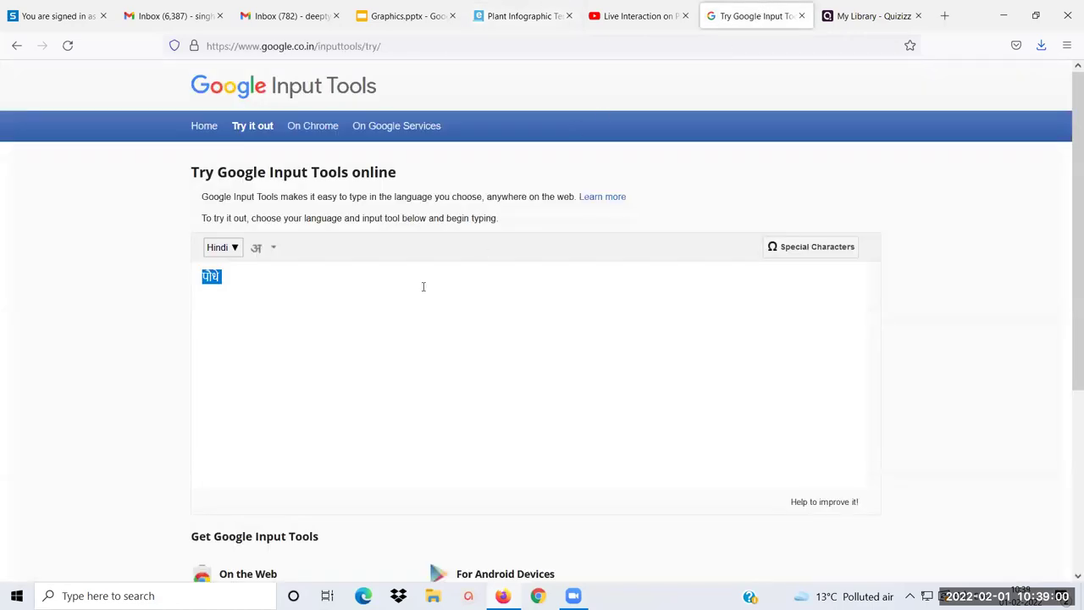
left_click(552, 11)
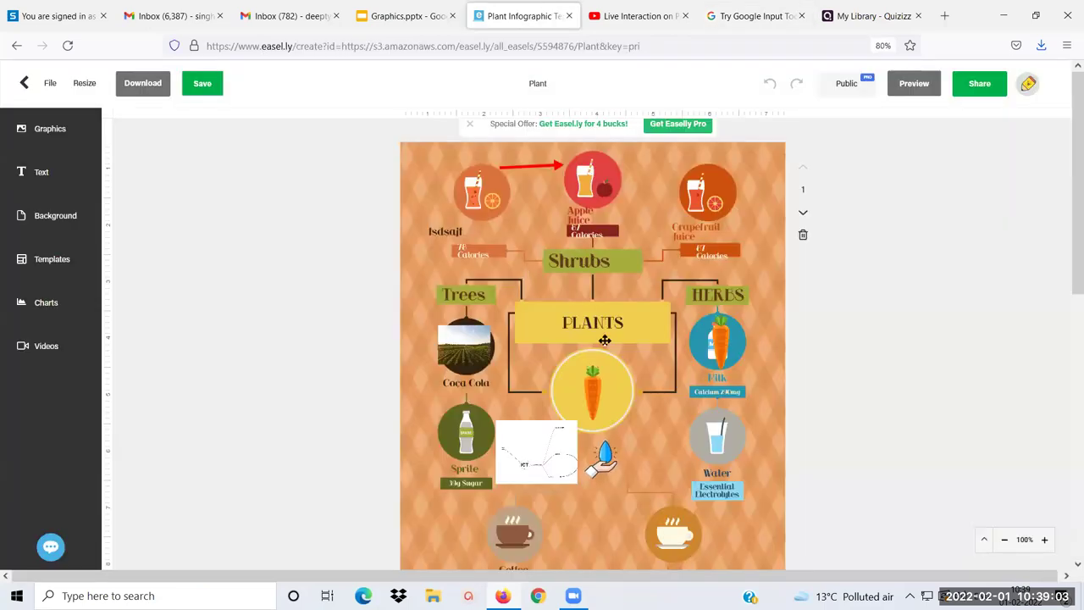
Extend the central PLANTS title to read "PLANTS/पौधे" using the copied Hindi word, and dismiss the special offer banner.
left_click(626, 320)
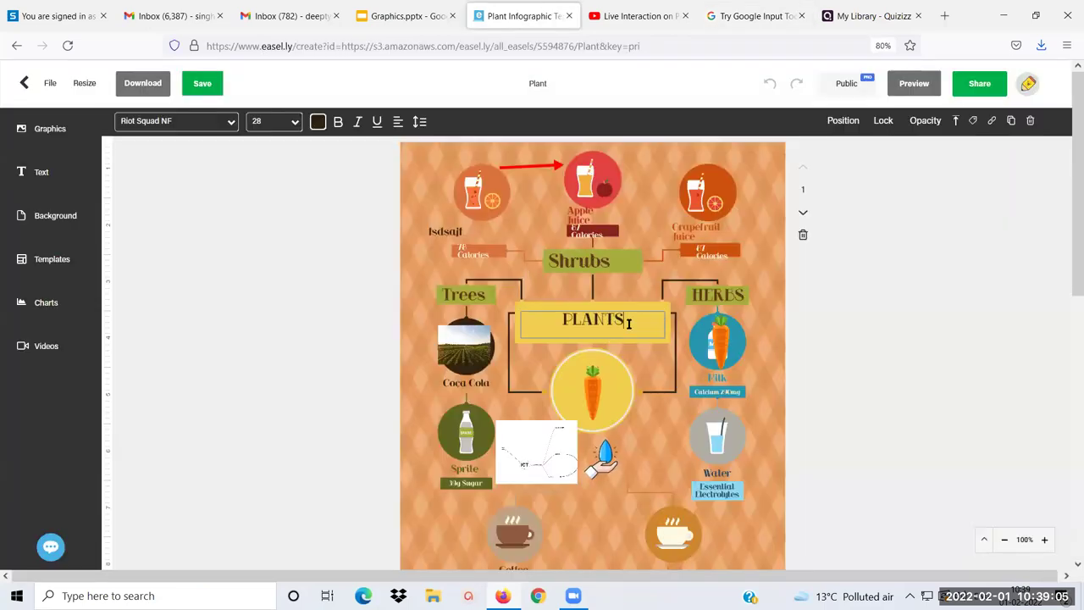
type("/")
key("ctrl+v")
left_click(835, 316)
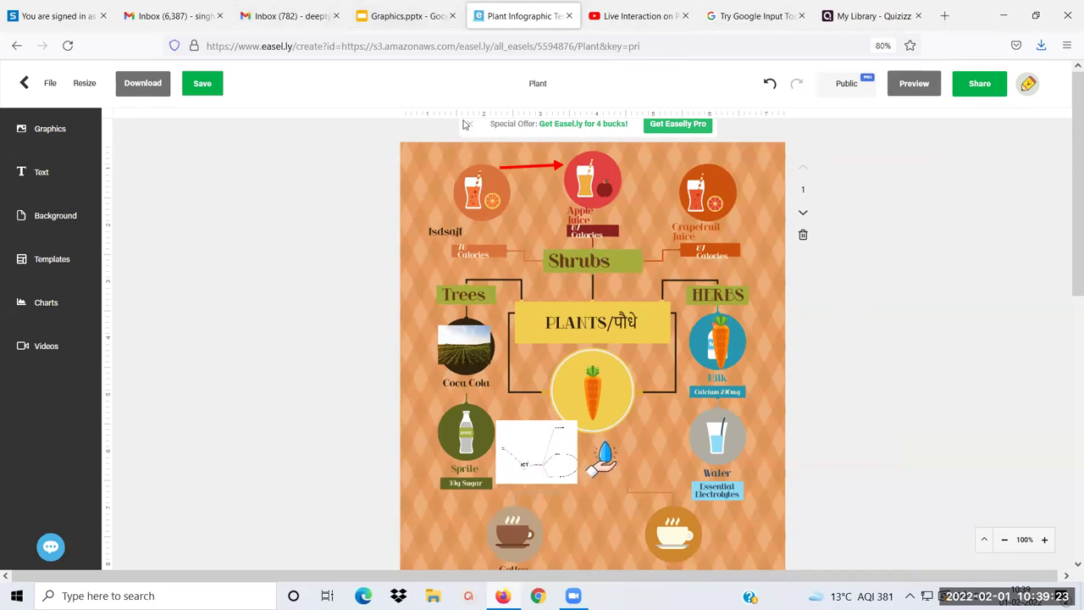
left_click(470, 124)
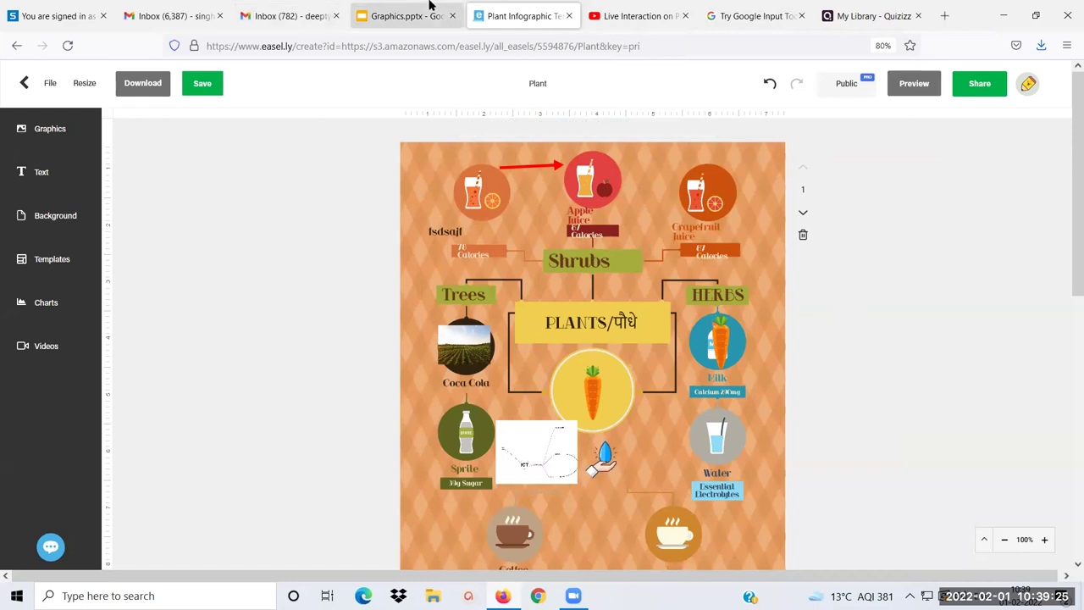